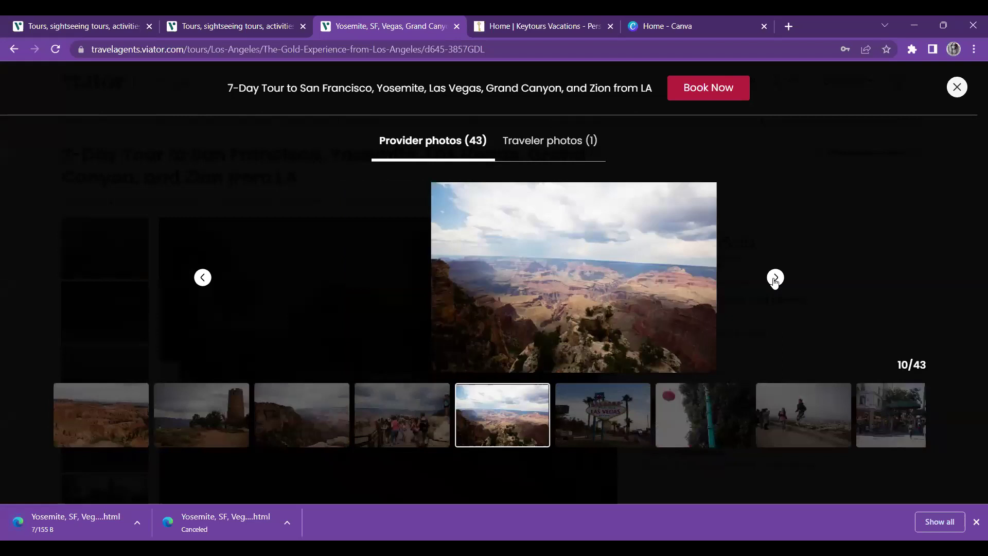
Page forward in the 7-Day Tour provider photo gallery to image 10 of 43
{"action": "left_click", "coordinate": [775, 278]}
Page through the tour photos to the Golden Gate shot, around photo 17 of 43
{"action": "left_click", "coordinate": [775, 278]}
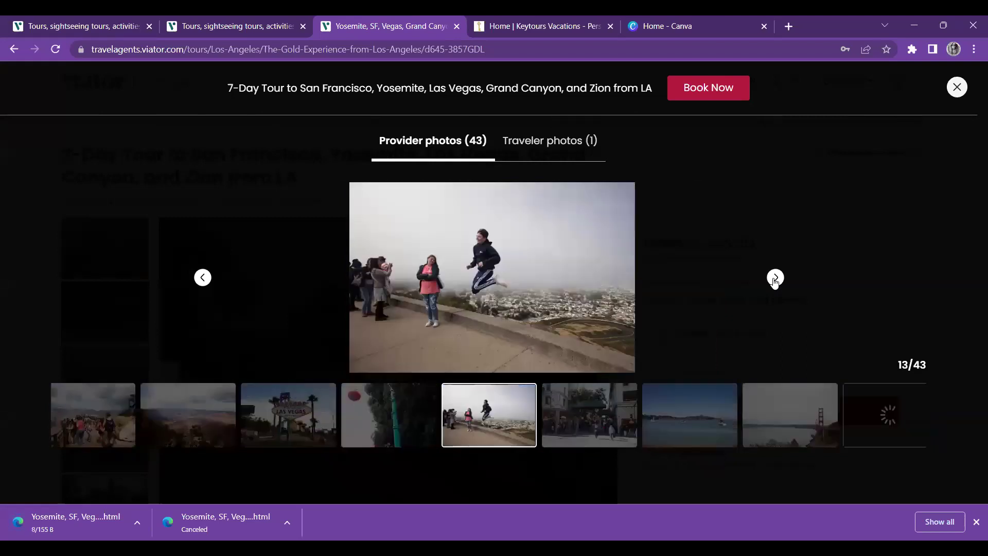
{"action": "left_click", "coordinate": [775, 278]}
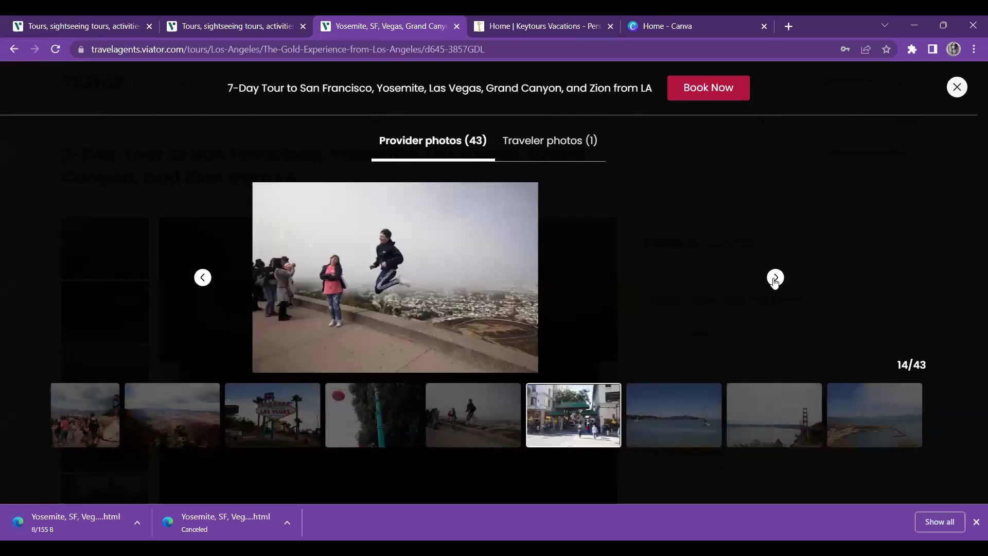
{"action": "left_click", "coordinate": [776, 278]}
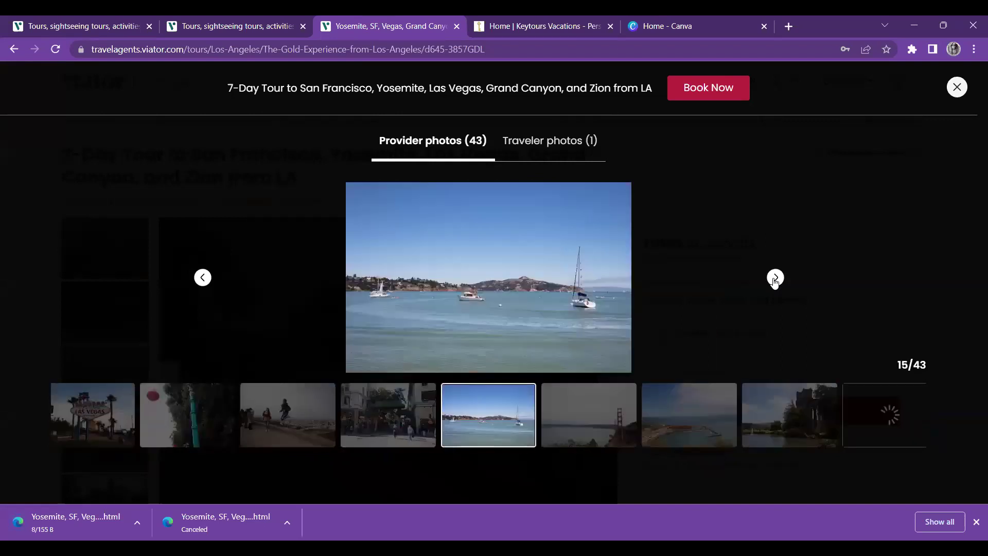
{"action": "left_click", "coordinate": [776, 278]}
{"action": "left_click_drag", "start_coordinate": [541, 261], "coordinate": [475, 267]}
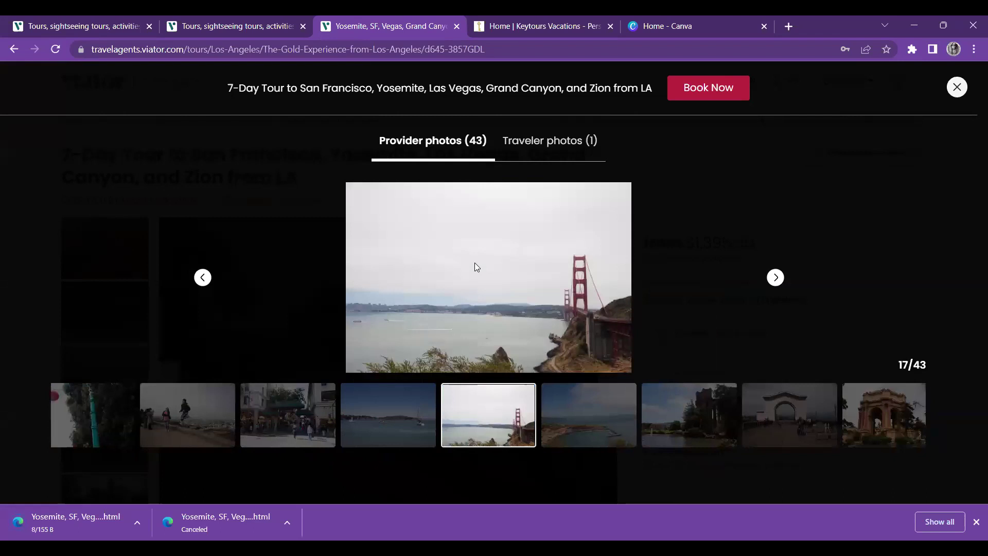
{"action": "left_click", "coordinate": [775, 278]}
{"action": "left_click", "coordinate": [776, 278]}
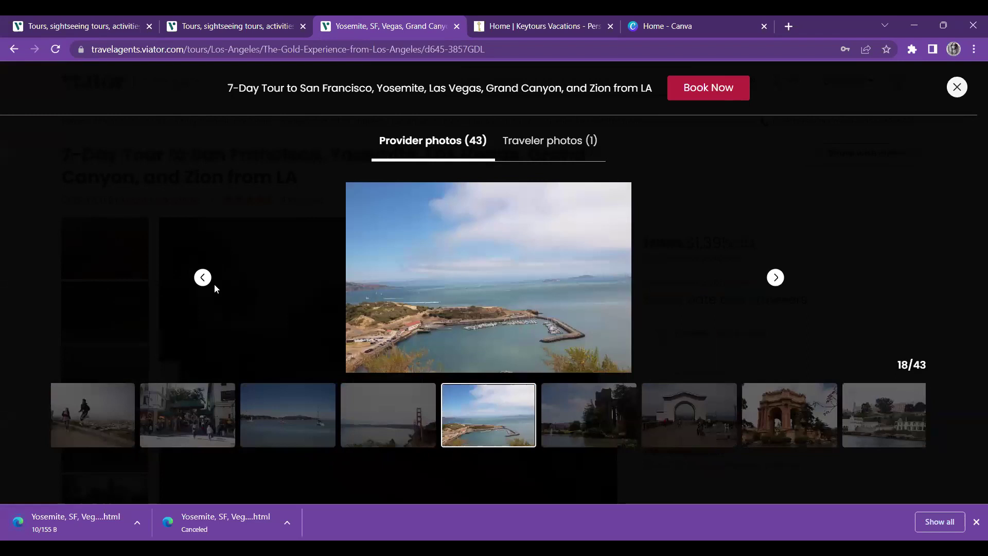
{"action": "left_click", "coordinate": [203, 278]}
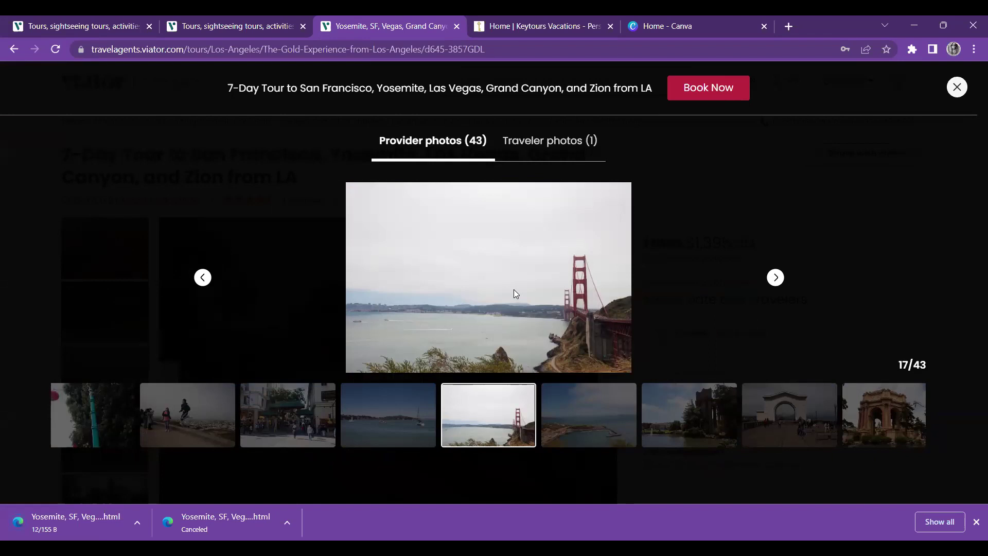
Save the Viator tour page into the Mock Booking Flyers folder and close the photo viewer
{"action": "right_click", "coordinate": [540, 355]}
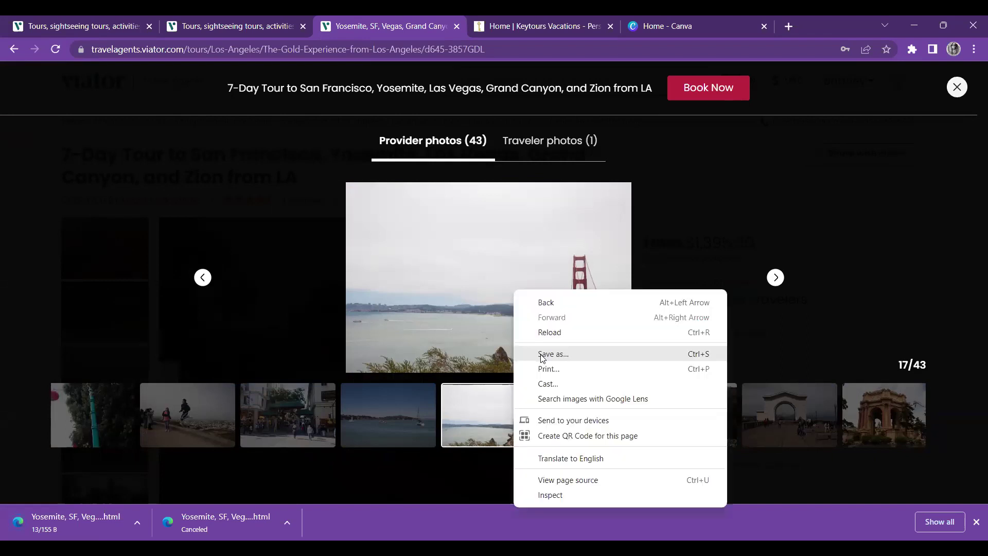
{"action": "left_click", "coordinate": [541, 355]}
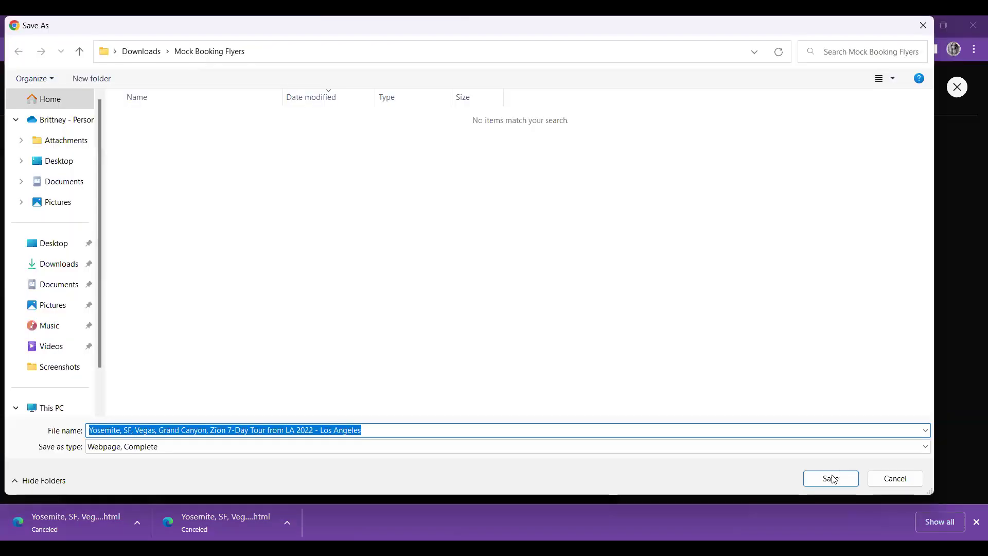
{"action": "left_click", "coordinate": [834, 480]}
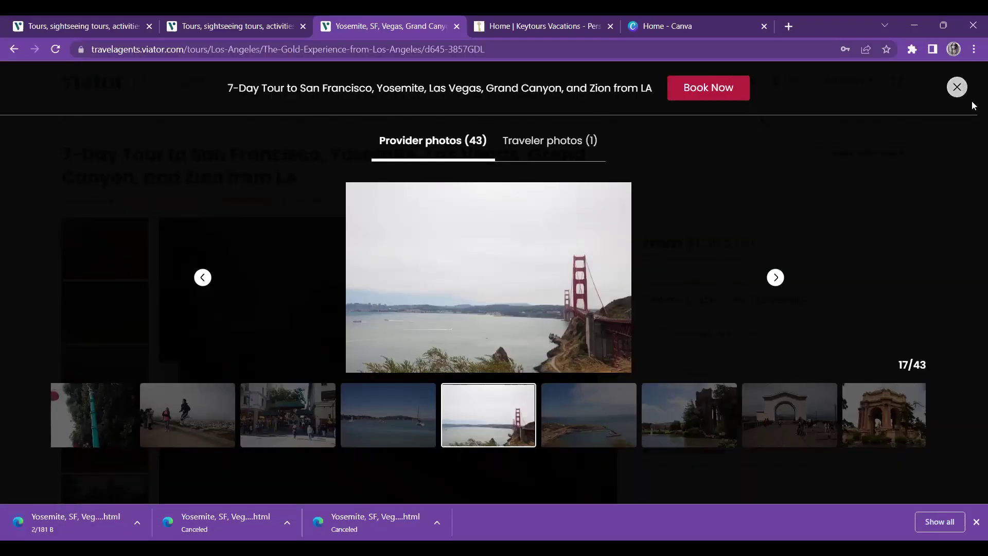
{"action": "key", "text": "Escape"}
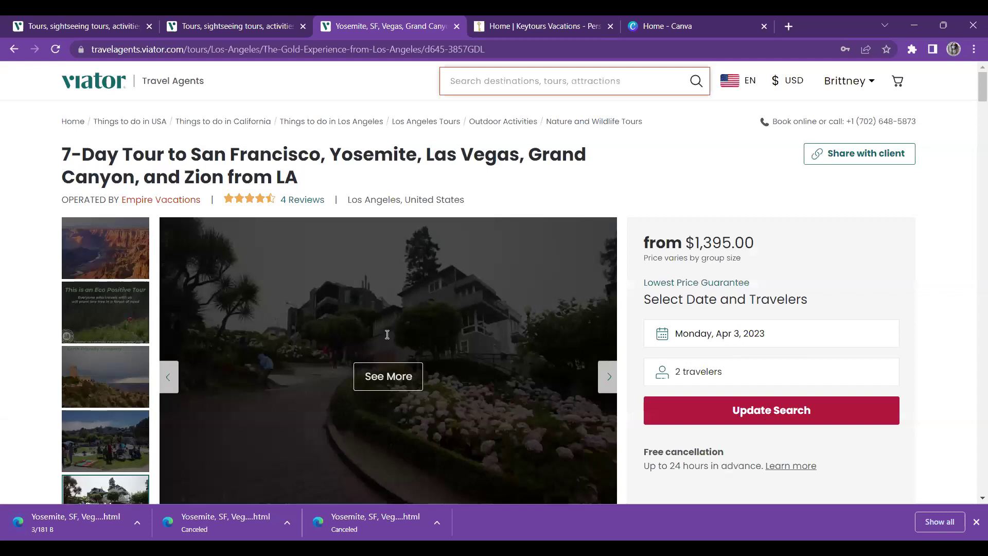
Scroll over the tour Overview, then switch to the Canva home page and dismiss the downloads list
{"action": "scroll", "coordinate": [328, 282], "scroll_direction": "down", "scroll_amount": 10}
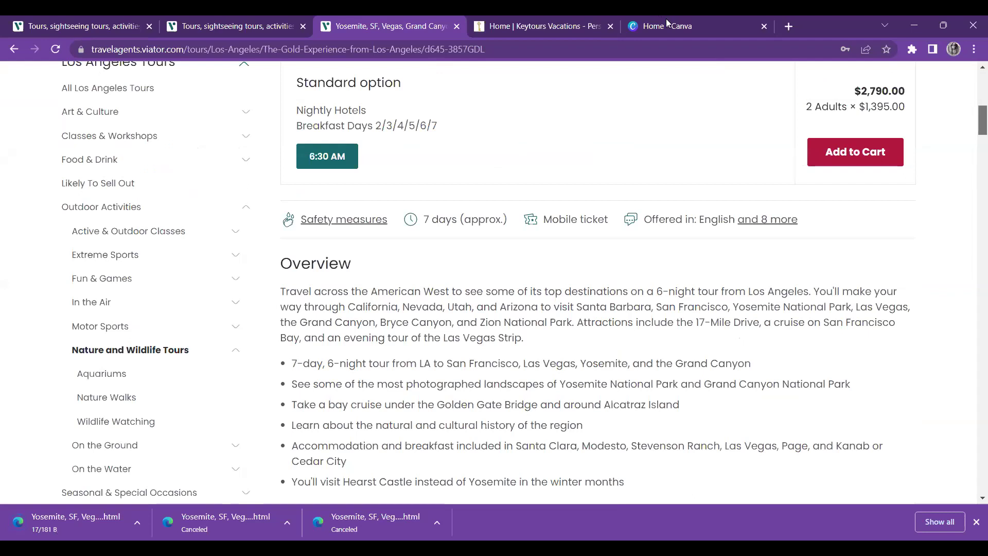
{"action": "scroll", "coordinate": [664, 23], "scroll_direction": "up", "scroll_amount": 5}
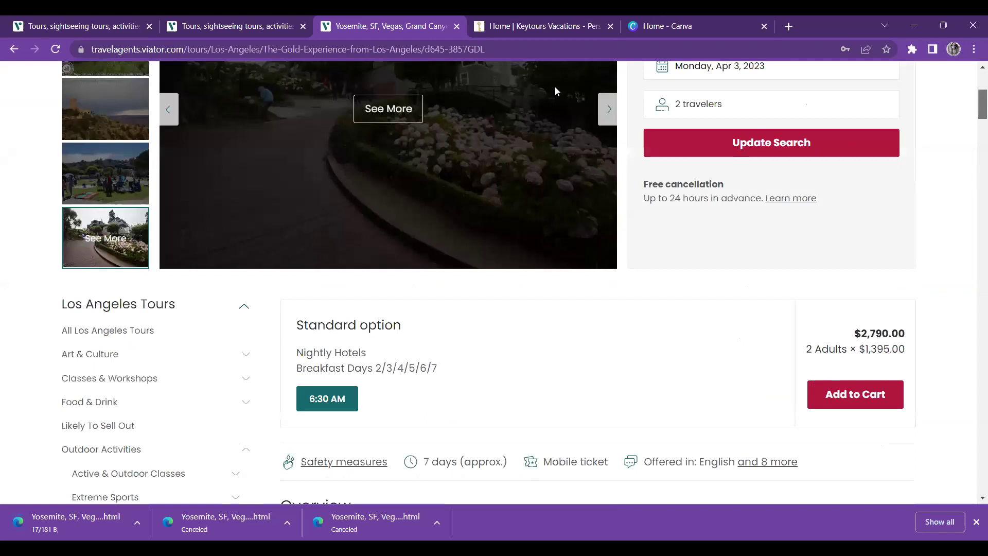
{"action": "key", "text": "ctrl+5"}
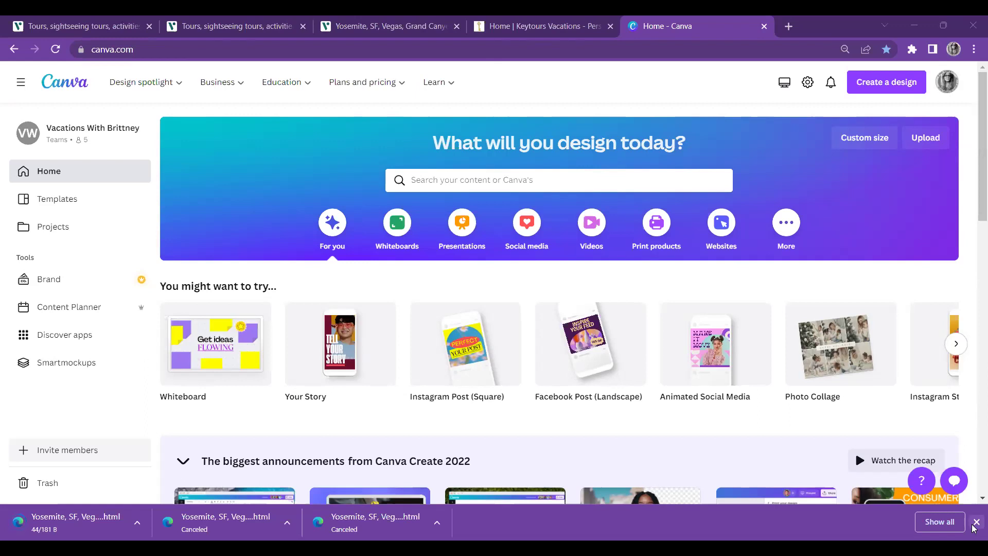
{"action": "left_click", "coordinate": [976, 522]}
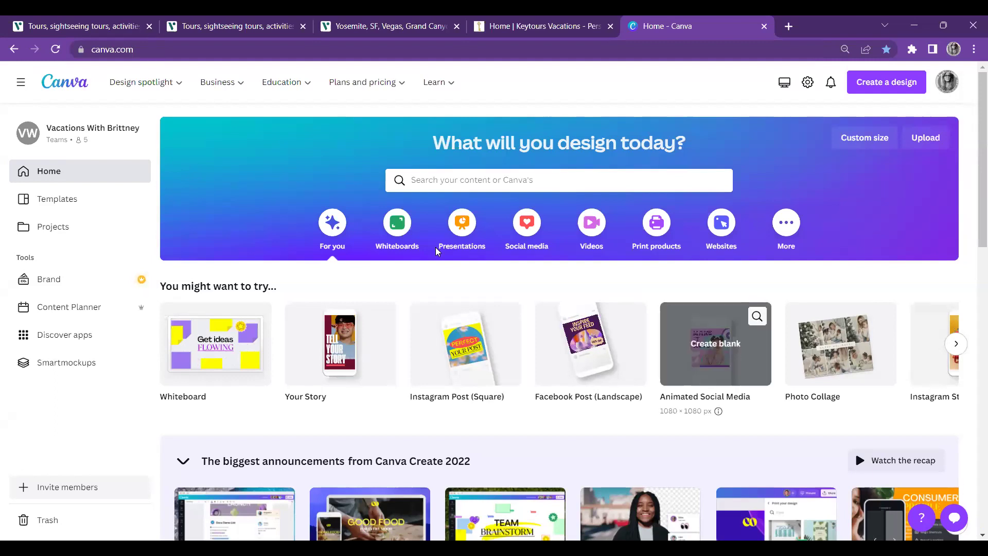
Search Canva for 'travel flyer' templates
{"action": "left_click", "coordinate": [416, 184]}
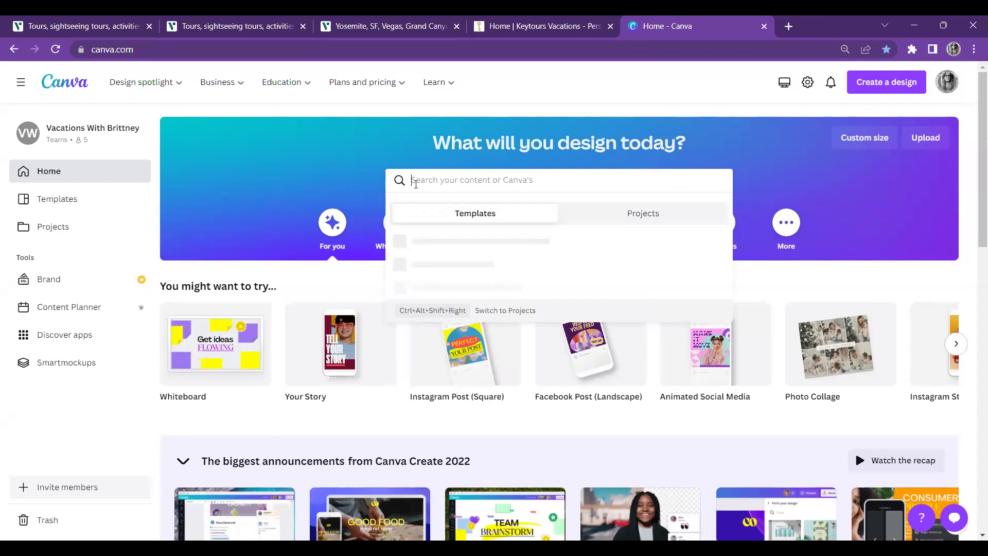
{"action": "type", "text": "trave"}
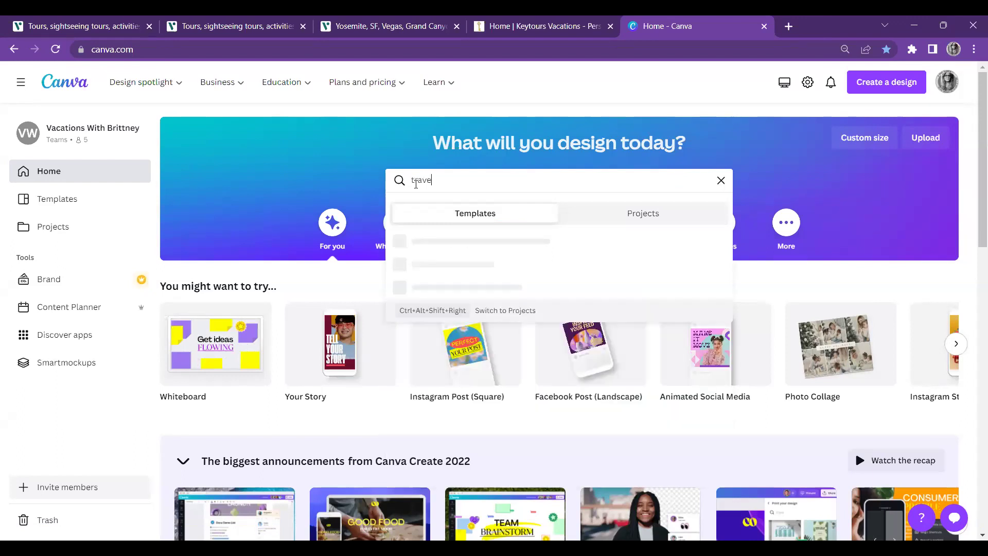
{"action": "type", "text": "l flyer"}
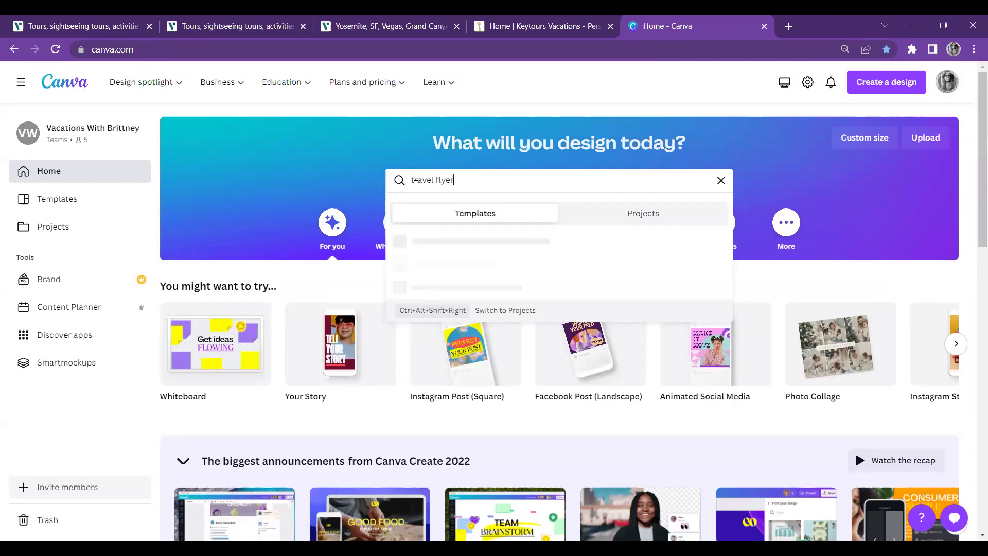
{"action": "key", "text": "Return"}
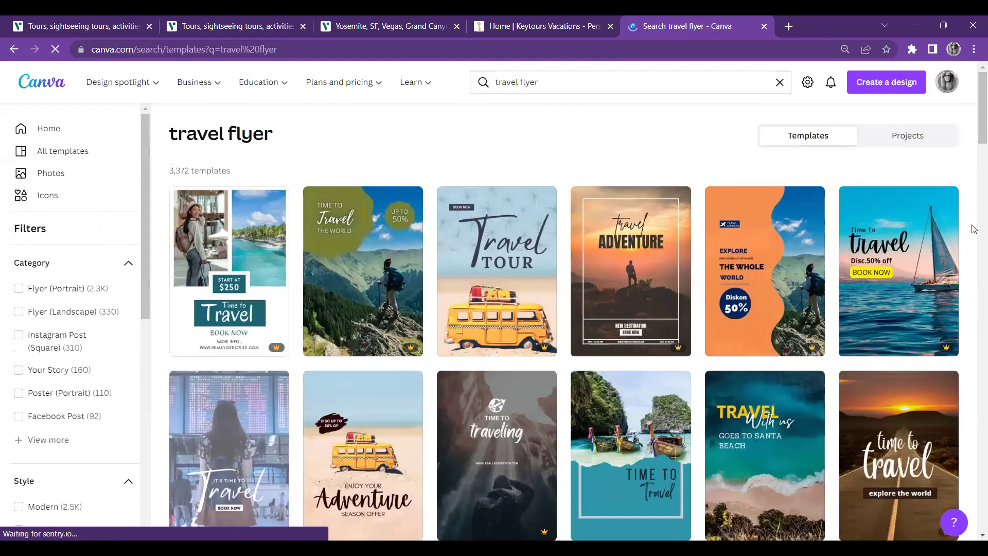
Scroll the results and open the Travel Bureau spring river-cruise flyer template as a design
{"action": "scroll", "coordinate": [974, 231], "scroll_direction": "down", "scroll_amount": 8}
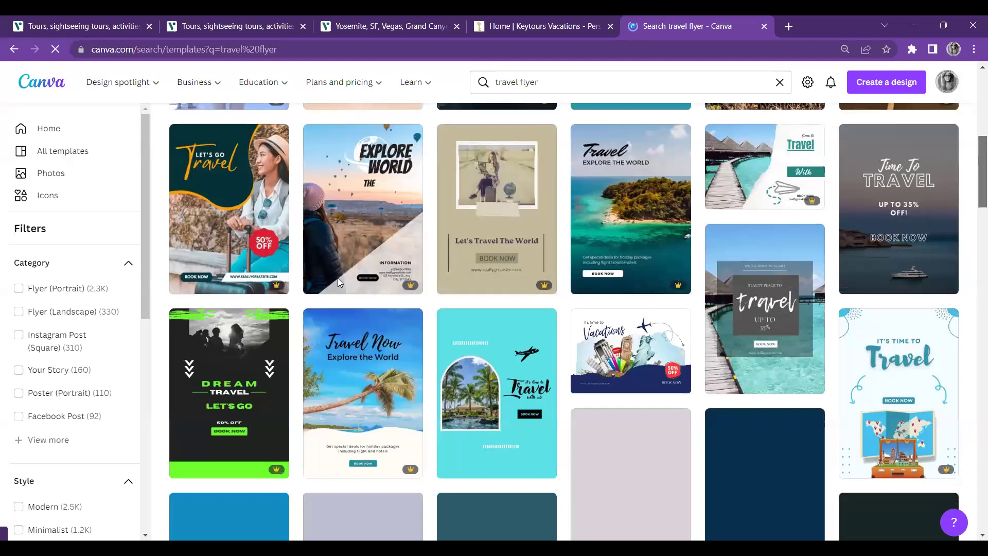
{"action": "scroll", "coordinate": [338, 282], "scroll_direction": "down", "scroll_amount": 8}
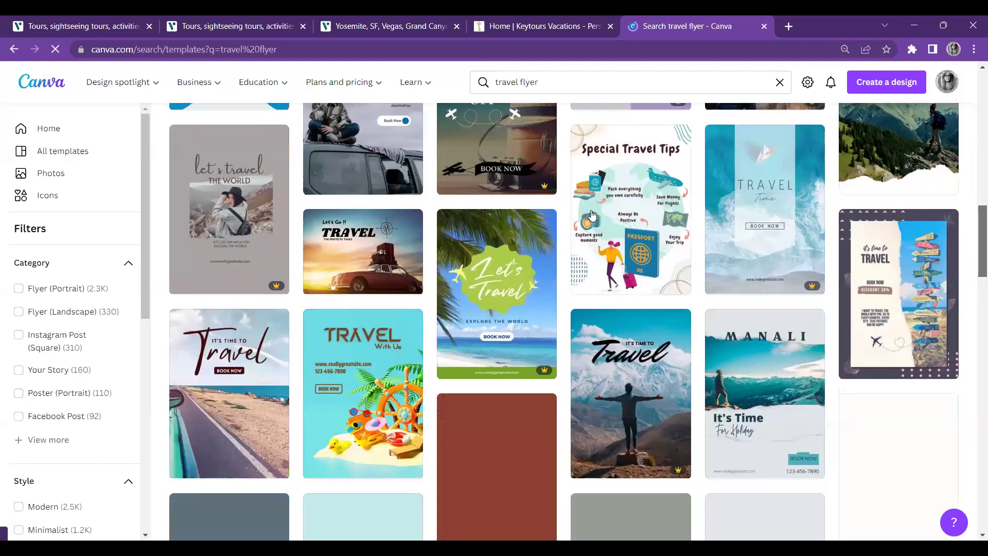
{"action": "scroll", "coordinate": [531, 161], "scroll_direction": "down", "scroll_amount": 4}
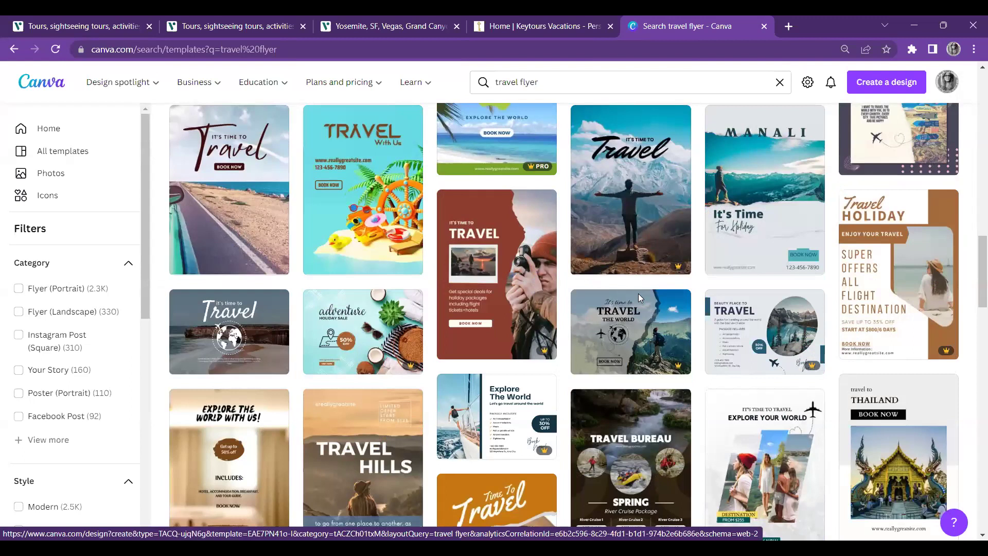
{"action": "scroll", "coordinate": [638, 293], "scroll_direction": "down", "scroll_amount": 3}
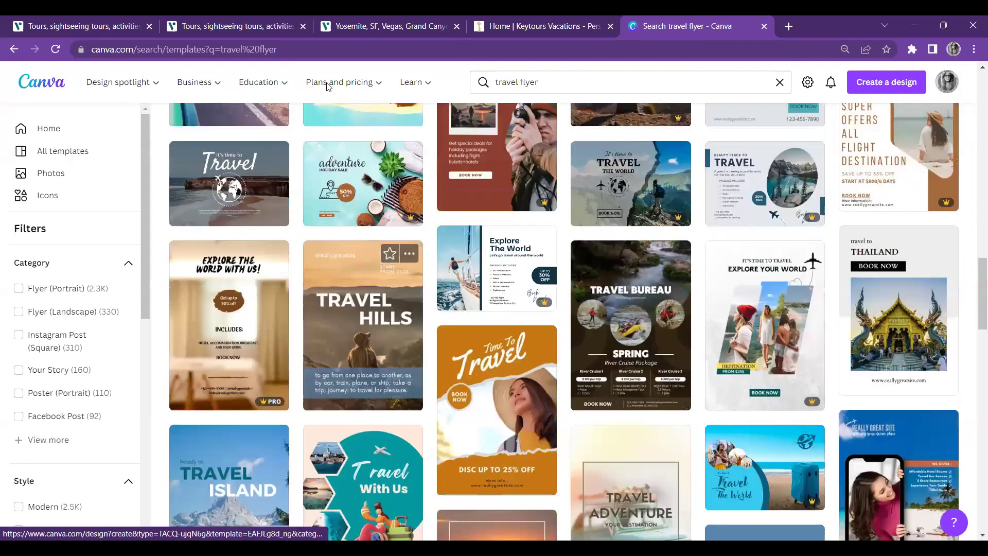
{"action": "left_click", "coordinate": [328, 87]}
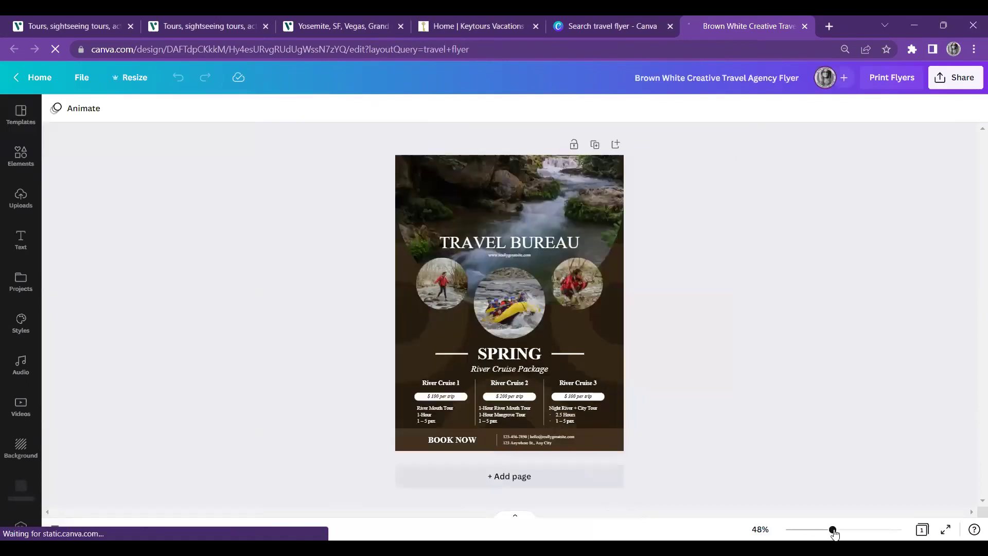
Zoom the Travel Bureau flyer to about 59% to inspect it, then return to the Viator tour tab
{"action": "left_click_drag", "start_coordinate": [834, 532], "coordinate": [838, 532]}
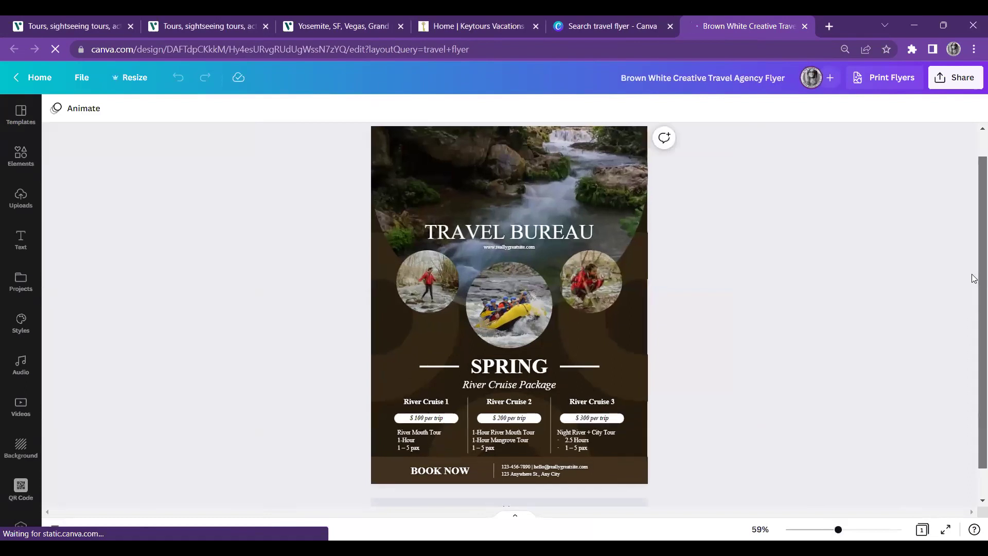
{"action": "scroll", "coordinate": [974, 291], "scroll_direction": "up", "scroll_amount": 1}
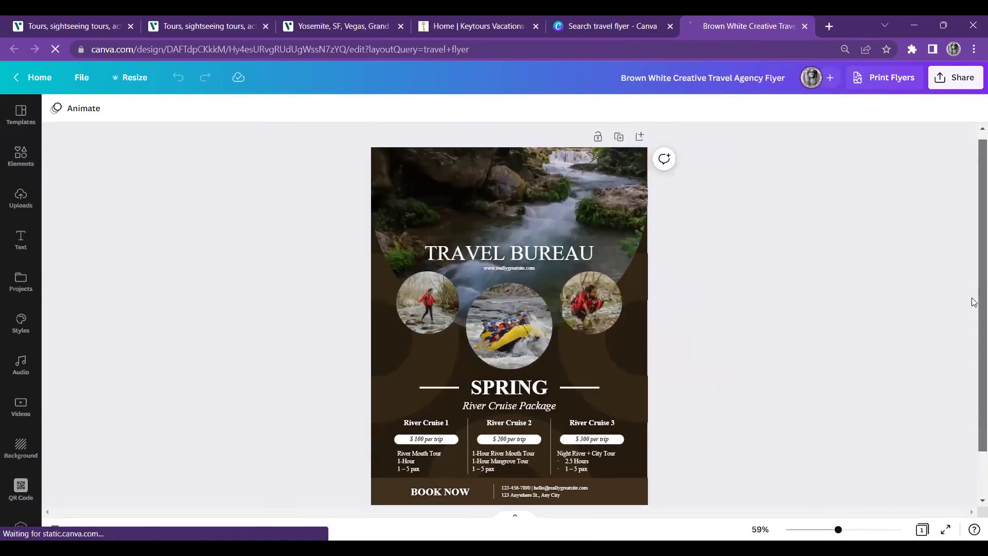
{"action": "scroll", "coordinate": [618, 220], "scroll_direction": "down", "scroll_amount": 1}
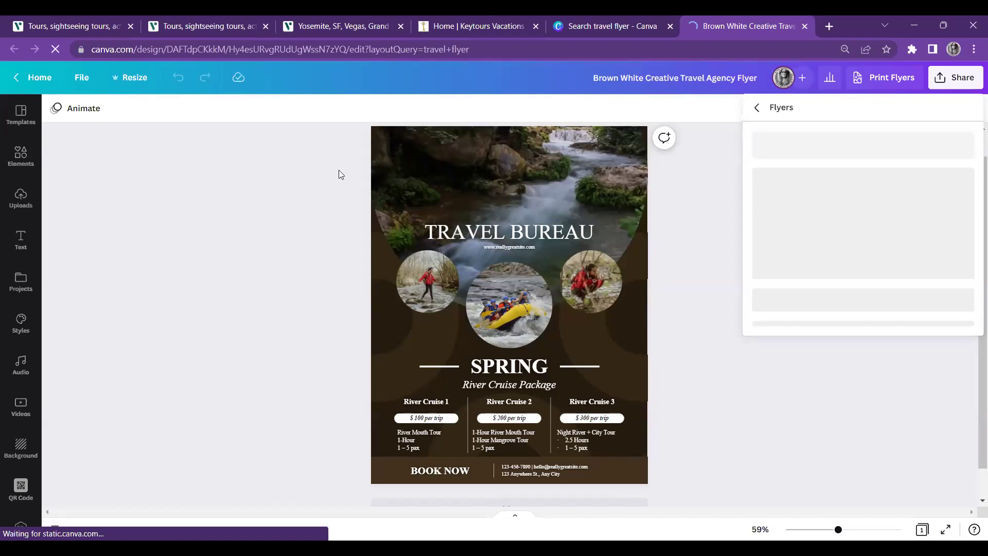
{"action": "key", "text": "ctrl+3"}
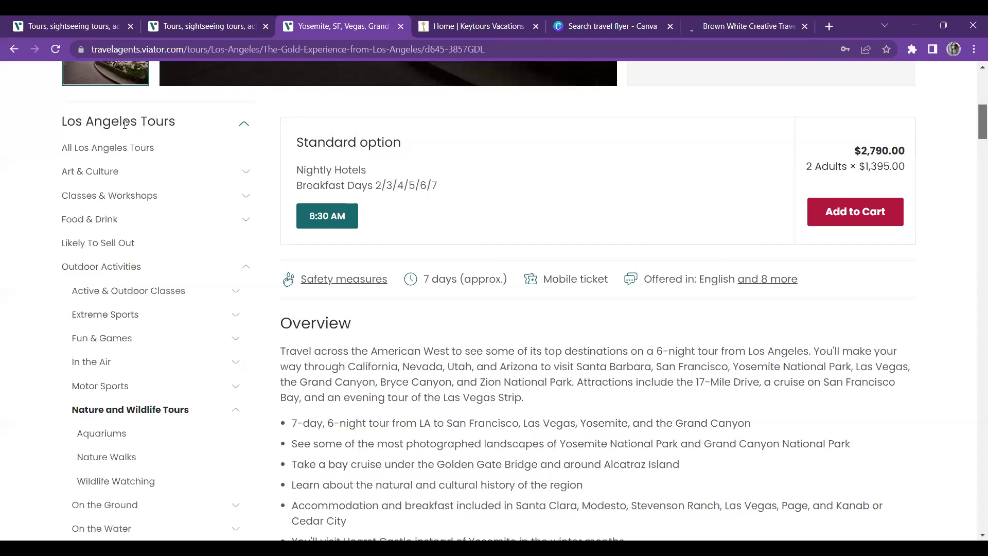
Scroll the Viator tour page back to the top and switch to the Canva flyer tab
{"action": "key", "text": "Home"}
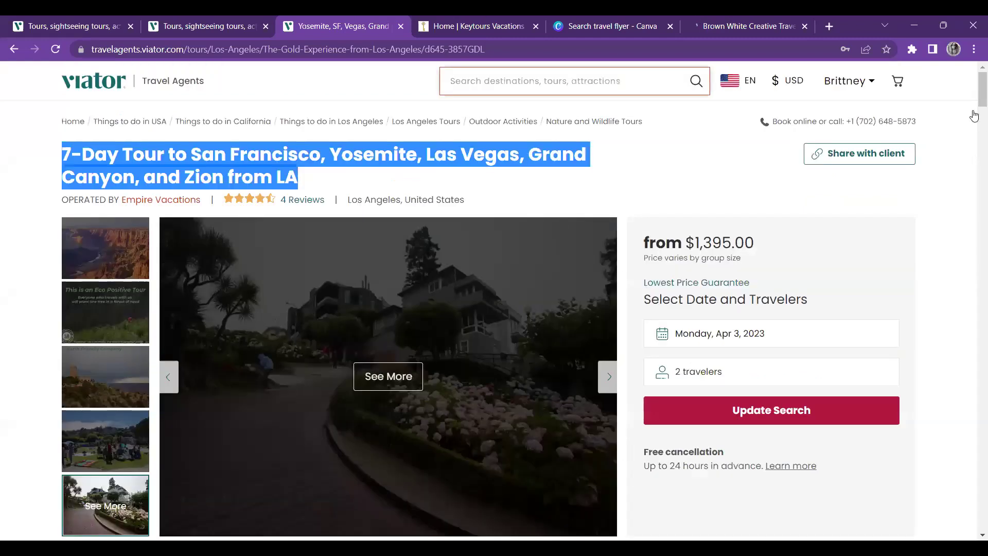
{"action": "key", "text": "ctrl+6"}
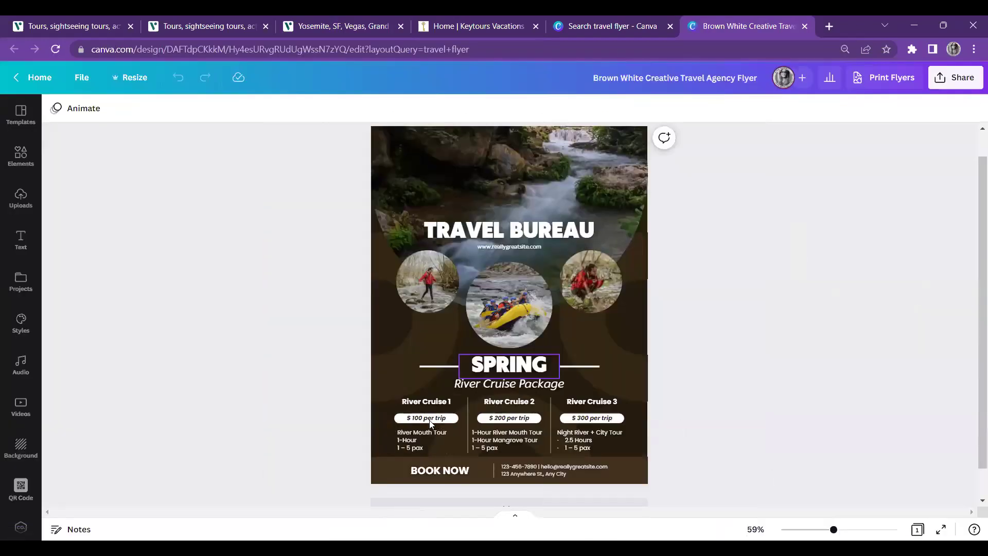
Delete the $100, $200 and $300 per-trip prices and their three price pills
{"action": "left_click", "coordinate": [430, 421]}
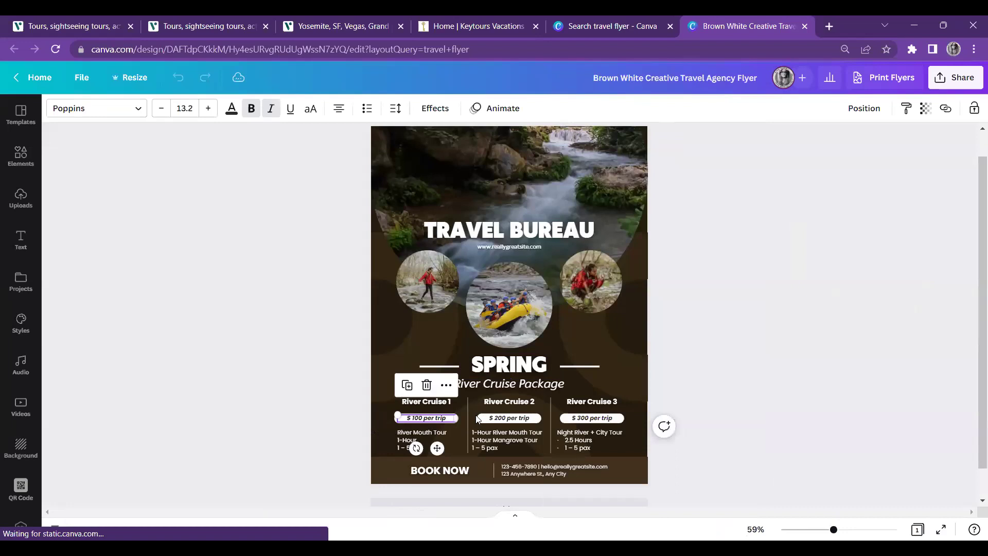
{"action": "key", "text": "Delete"}
{"action": "left_click", "coordinate": [490, 421]}
{"action": "key", "text": "Delete"}
{"action": "left_click", "coordinate": [573, 420]}
{"action": "key", "text": "Delete"}
{"action": "left_click", "coordinate": [443, 418]}
{"action": "key", "text": "Escape"}
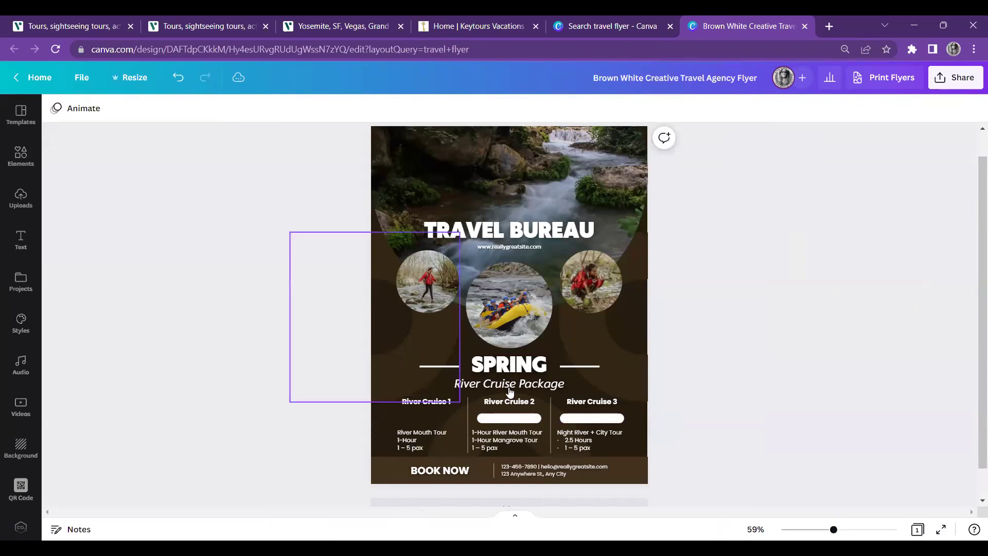
{"action": "left_click", "coordinate": [515, 418]}
{"action": "key", "text": "Delete"}
{"action": "left_click", "coordinate": [568, 420]}
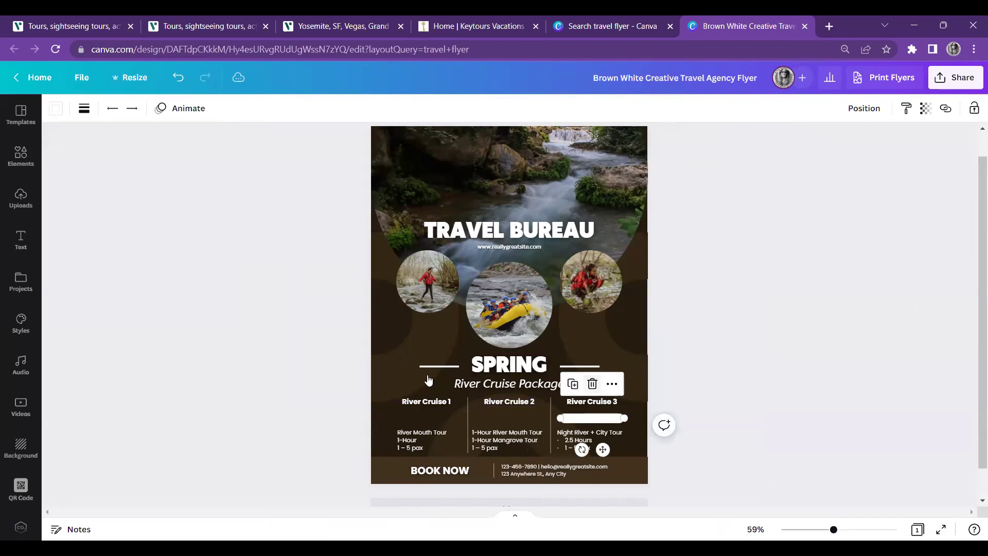
{"action": "key", "text": "Delete"}
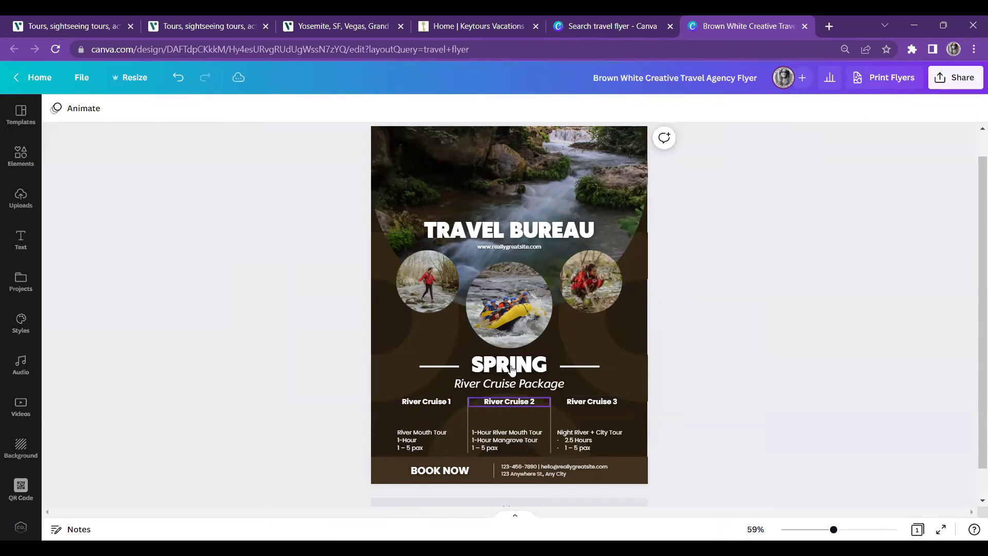
Remove the River Mouth Tour, middle column and Night River tour details texts
{"action": "left_click", "coordinate": [576, 405]}
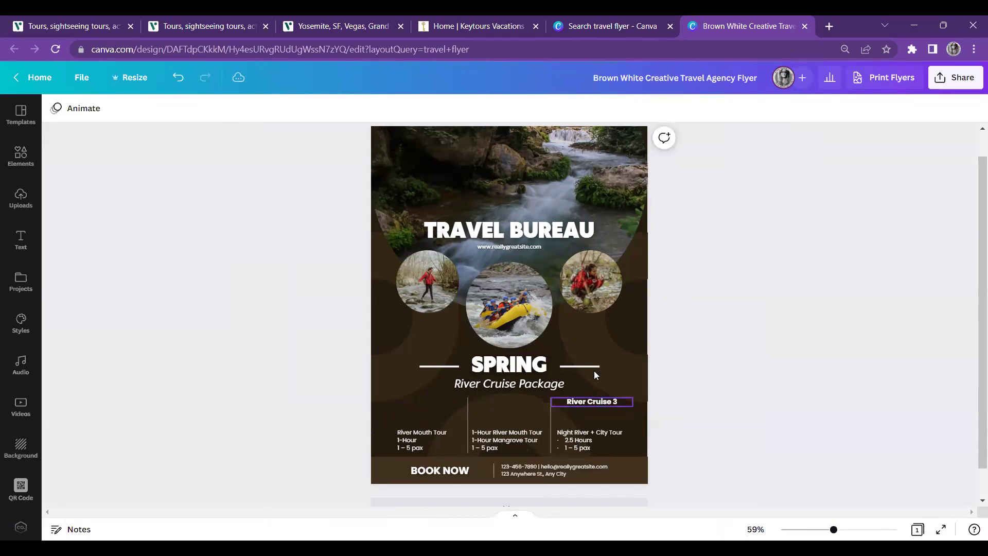
{"action": "left_click", "coordinate": [432, 447]}
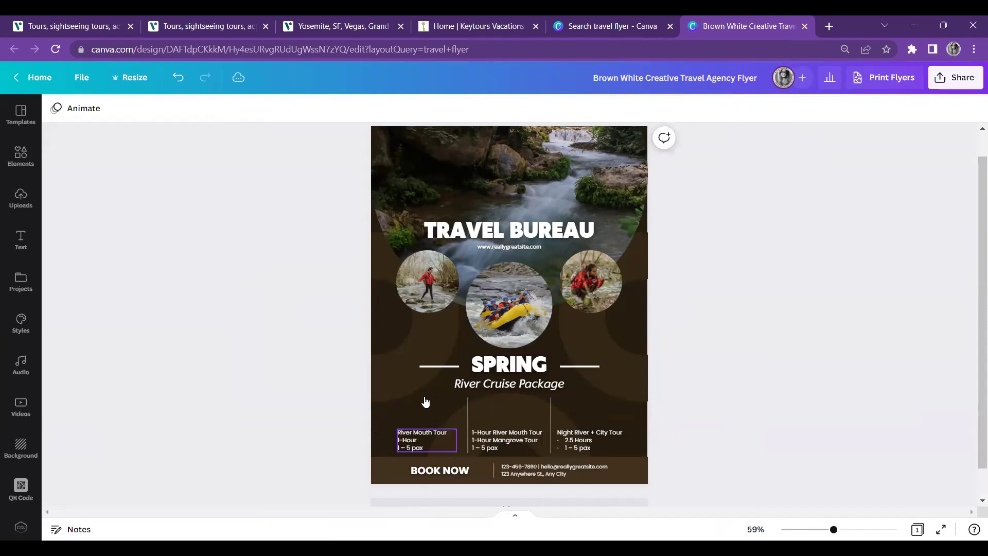
{"action": "key", "text": "Delete"}
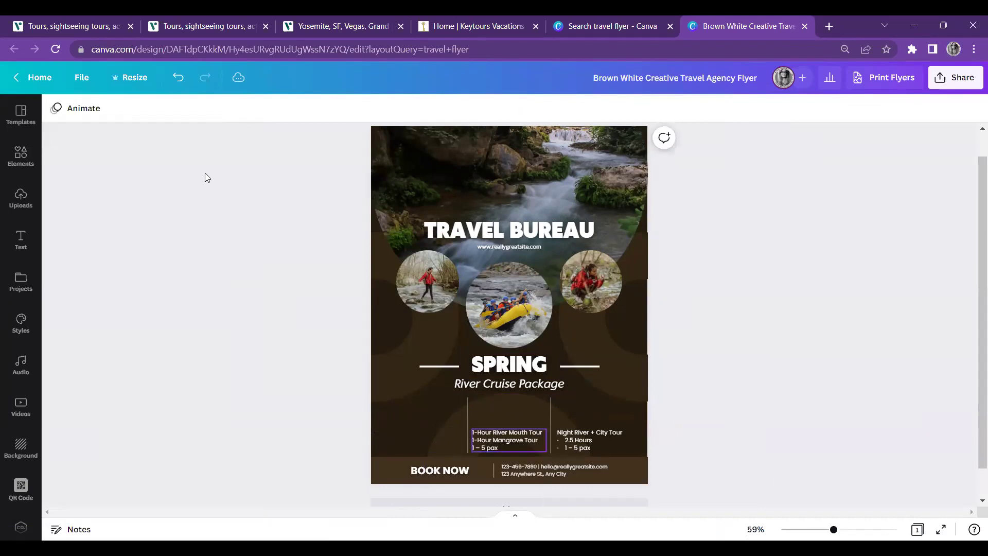
{"action": "left_click", "coordinate": [178, 78]}
{"action": "left_click", "coordinate": [178, 77]}
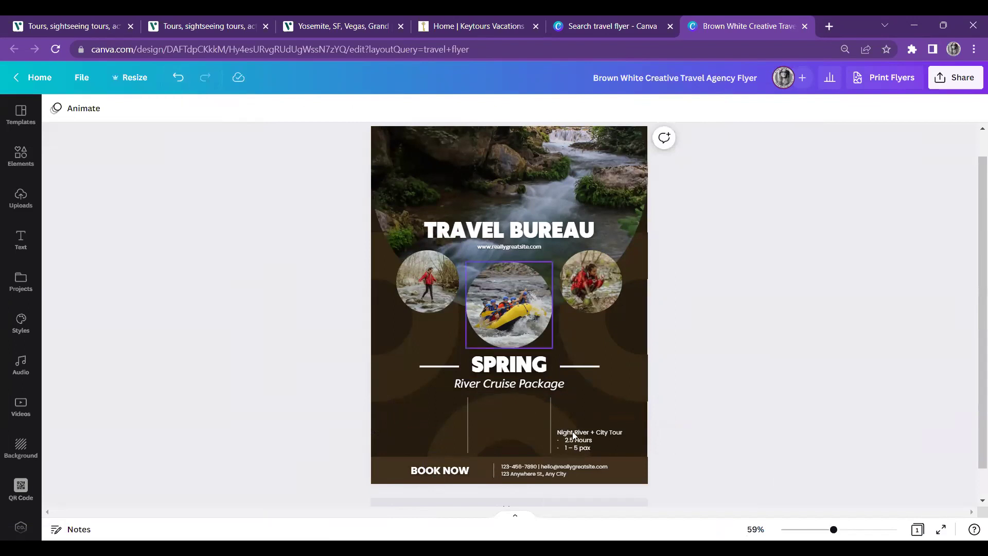
{"action": "left_click", "coordinate": [591, 439]}
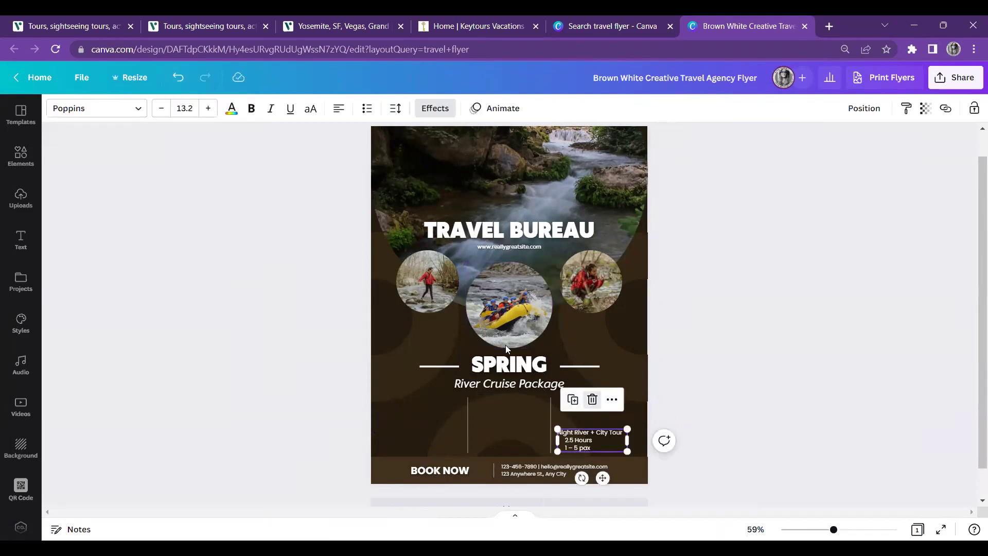
{"action": "key", "text": "Escape"}
Delete the River Cruise Package subtitle and both vertical divider lines
{"action": "left_click", "coordinate": [510, 384]}
{"action": "key", "text": "Delete"}
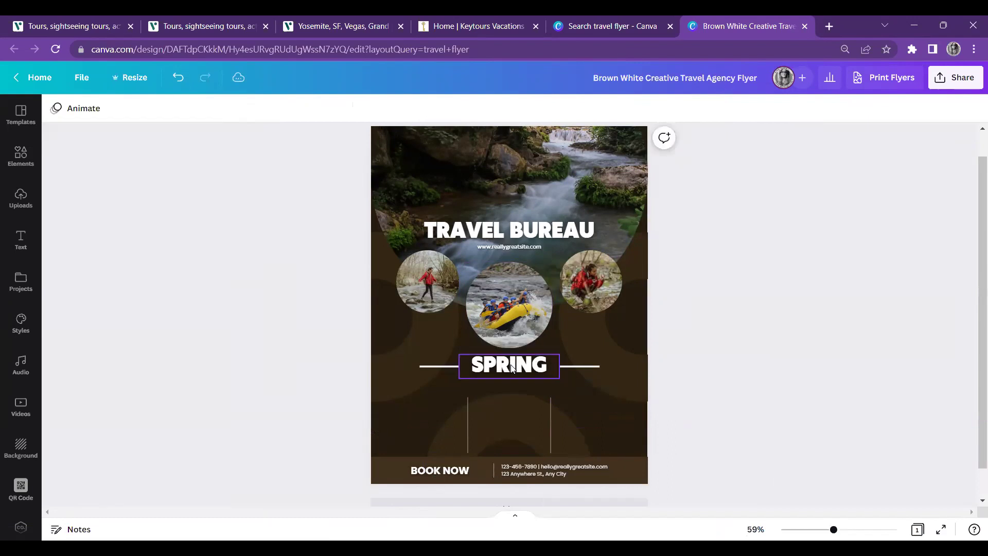
{"action": "left_click", "coordinate": [512, 367]}
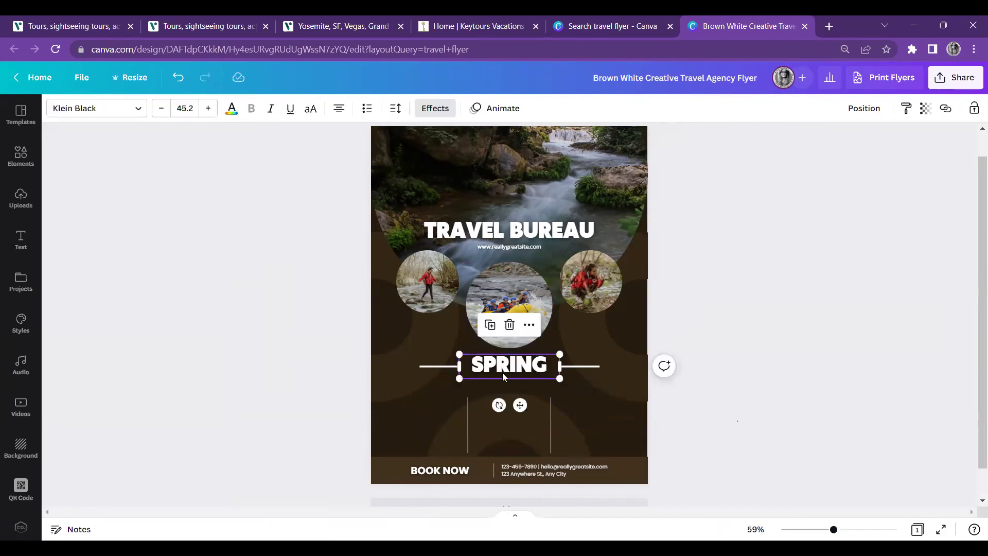
{"action": "left_click", "coordinate": [465, 423]}
{"action": "left_click", "coordinate": [468, 420]}
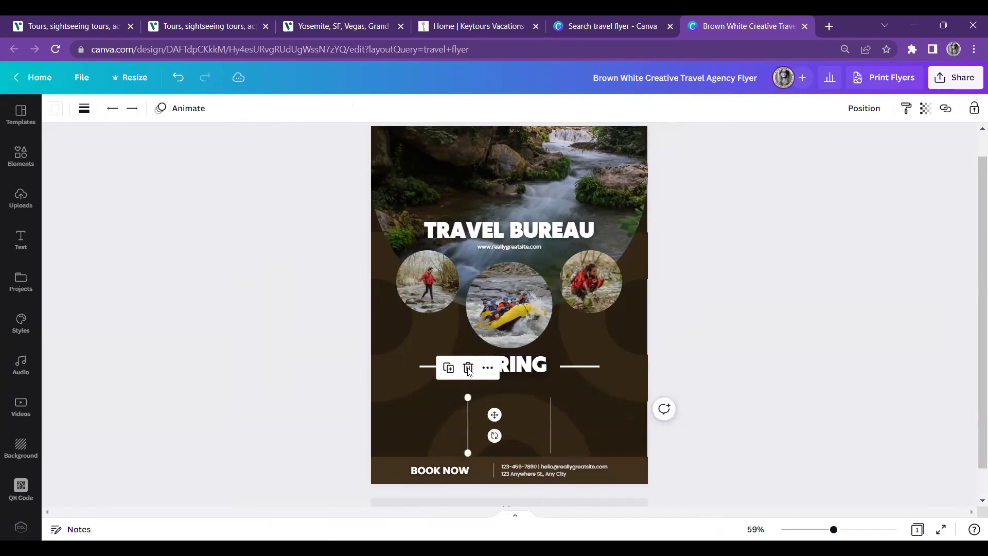
{"action": "left_click", "coordinate": [550, 422]}
{"action": "left_click", "coordinate": [551, 407]}
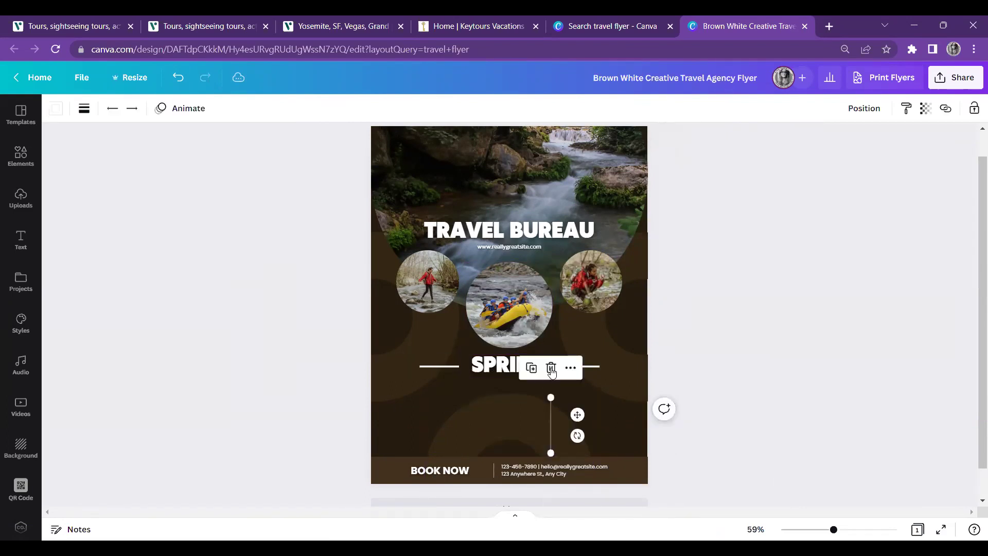
{"action": "key", "text": "Delete"}
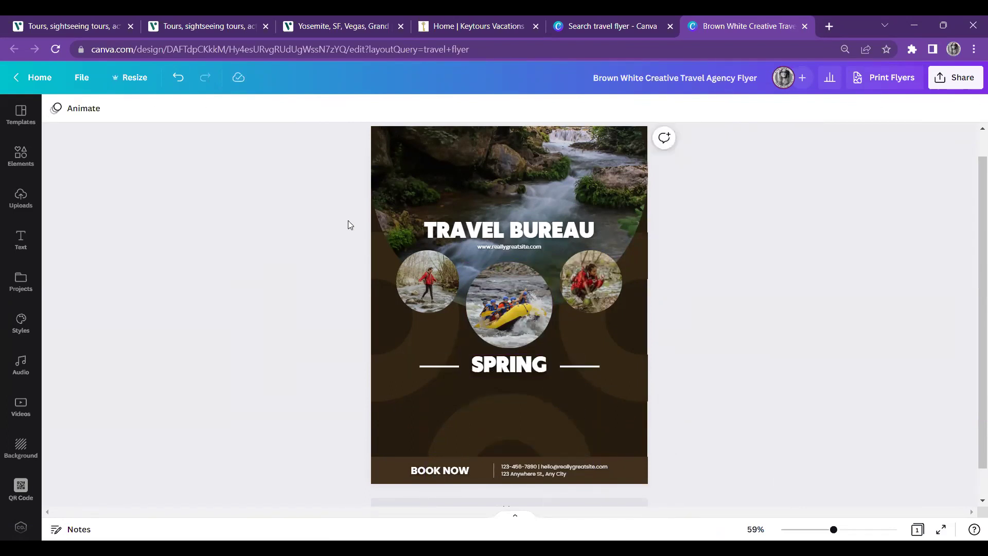
Replace the footer contact text with the agency's name, fixing typos in it
{"action": "left_click", "coordinate": [548, 476]}
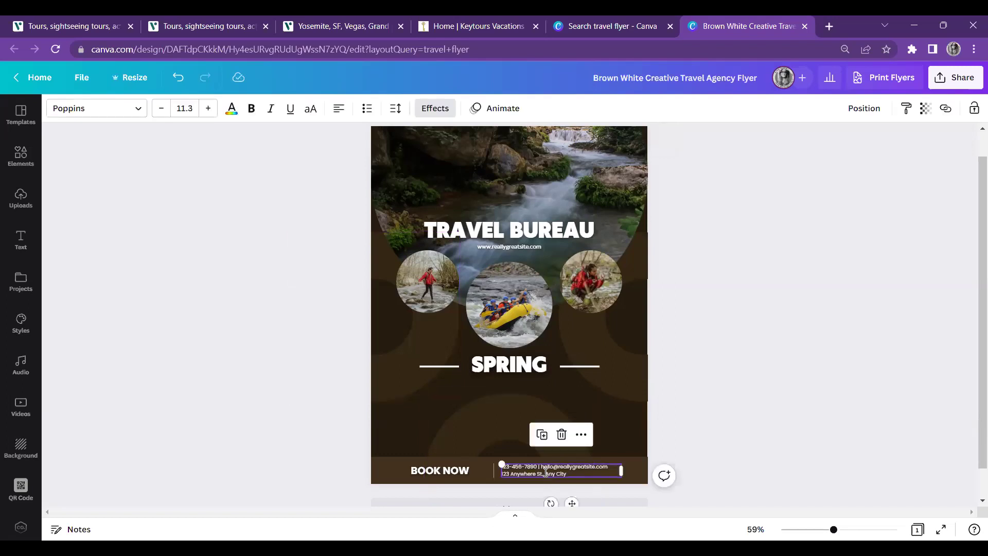
{"action": "left_click", "coordinate": [547, 475]}
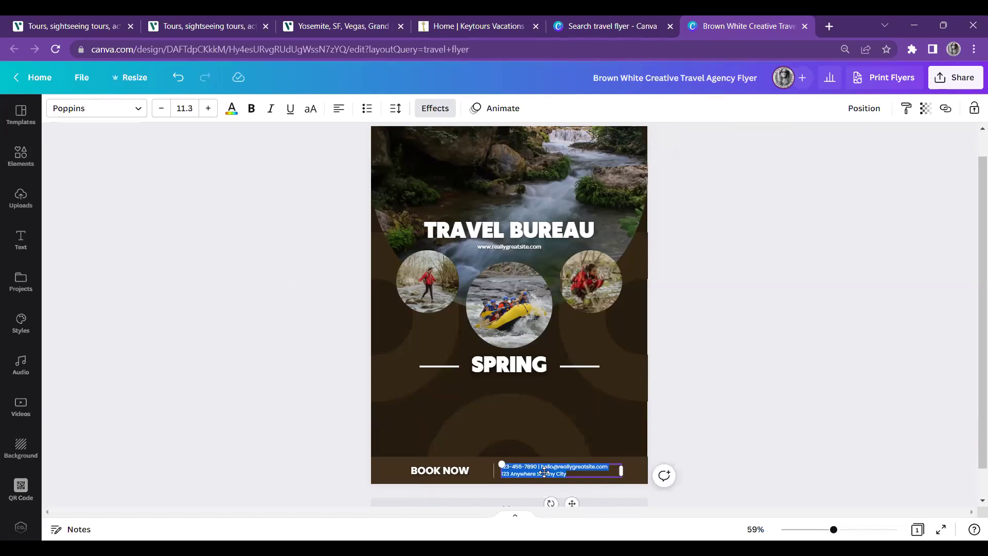
{"action": "type", "text": "Vacations With Z"}
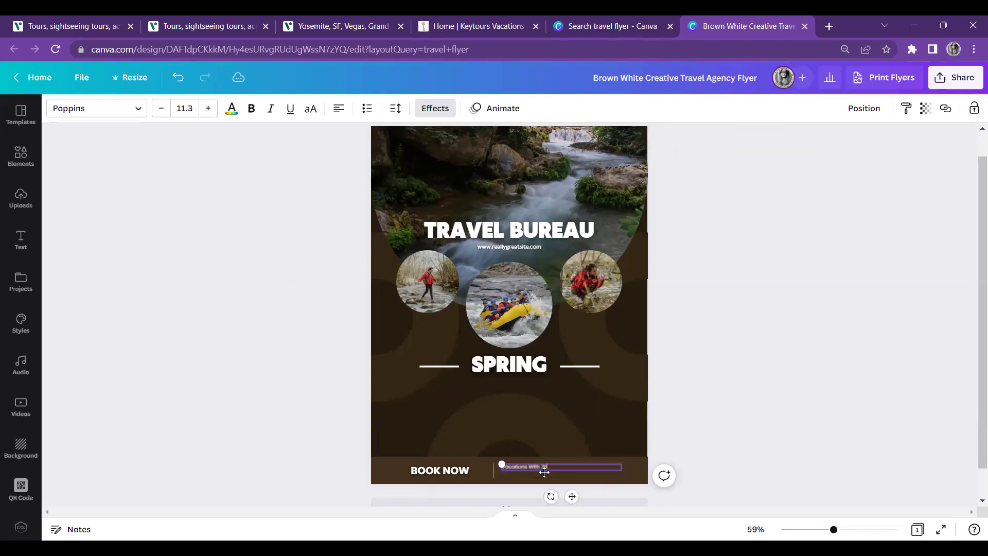
{"action": "type", "text": "enithey"}
{"action": "left_click", "coordinate": [847, 532]}
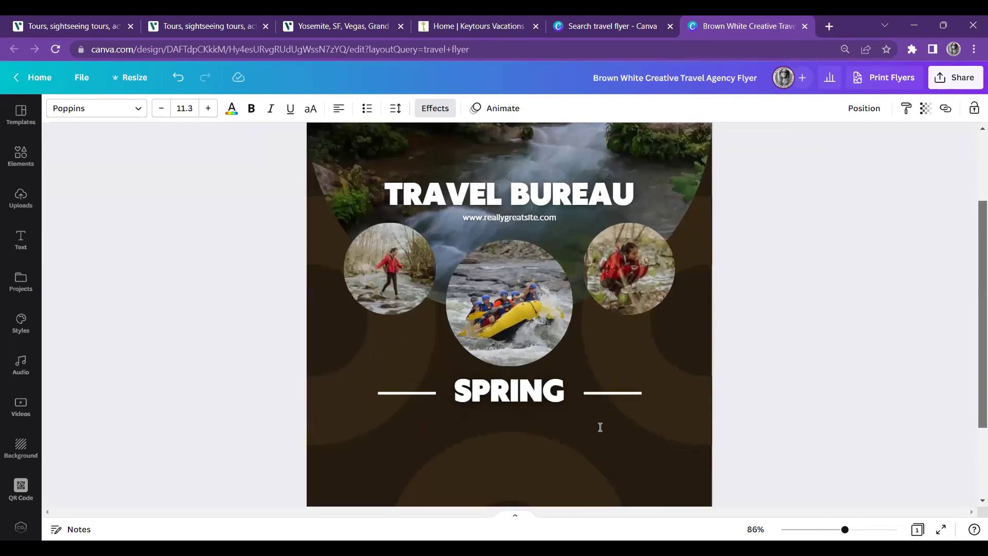
{"action": "scroll", "coordinate": [599, 428], "scroll_direction": "down", "scroll_amount": 2}
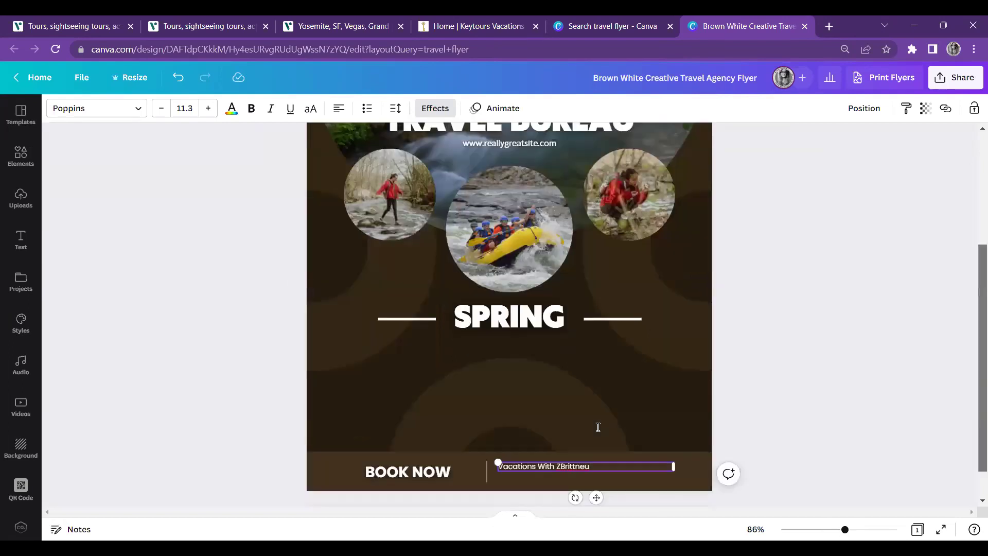
{"action": "scroll", "coordinate": [598, 427], "scroll_direction": "down", "scroll_amount": 1}
{"action": "key", "text": "BackSpace"}
{"action": "type", "text": "y"}
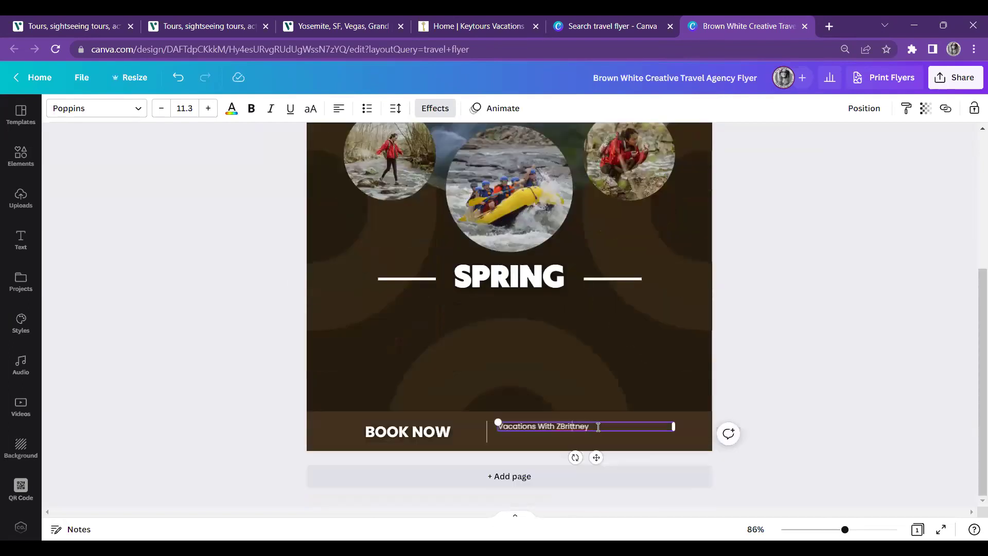
{"action": "key", "text": "BackSpace"}
{"action": "left_click", "coordinate": [592, 426]}
Add the agency's phone number and e-mail address on two new lines below the name
{"action": "key", "text": "Escape"}
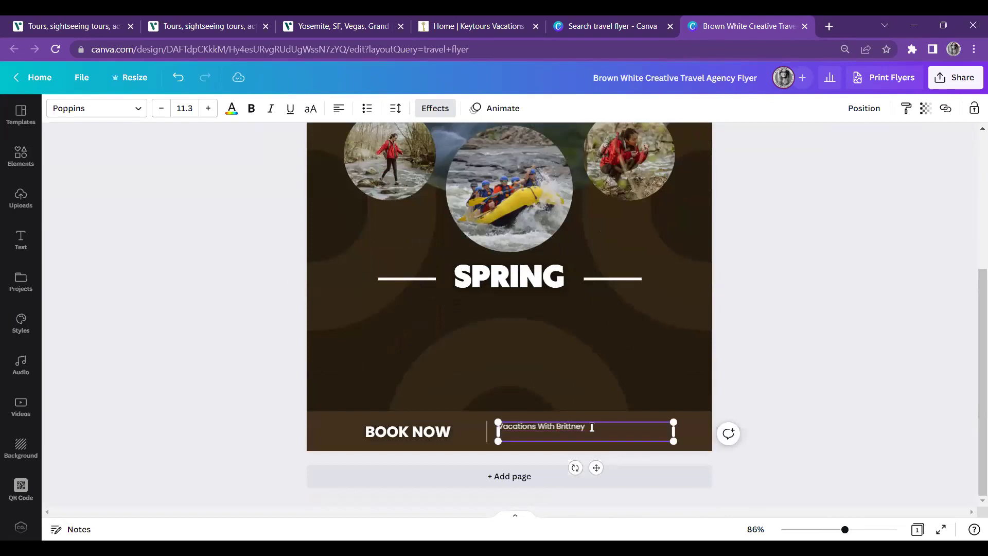
{"action": "key", "text": "Return"}
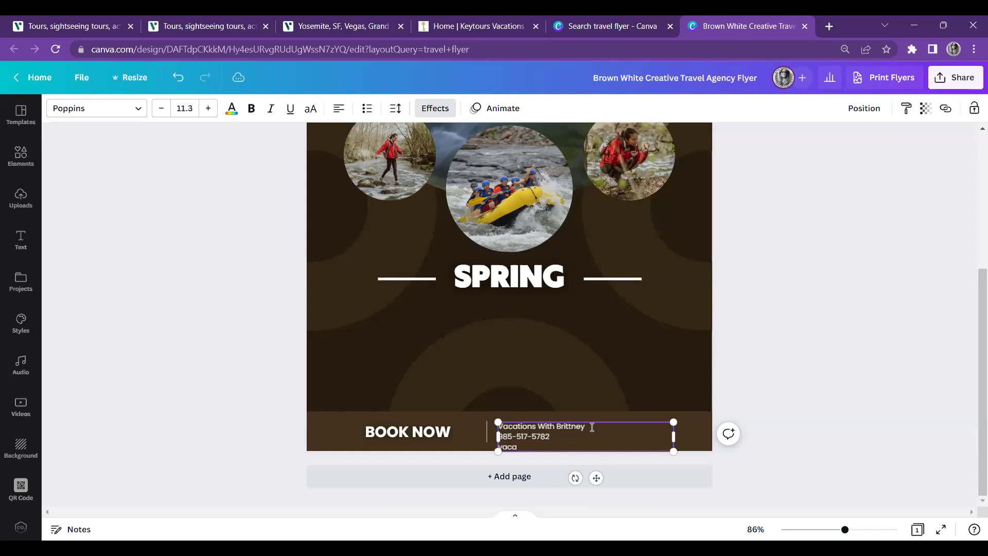
Enlarge the contact text box to about size 13.8 and nudge it into place
{"action": "left_click_drag", "start_coordinate": [674, 422], "coordinate": [712, 415]}
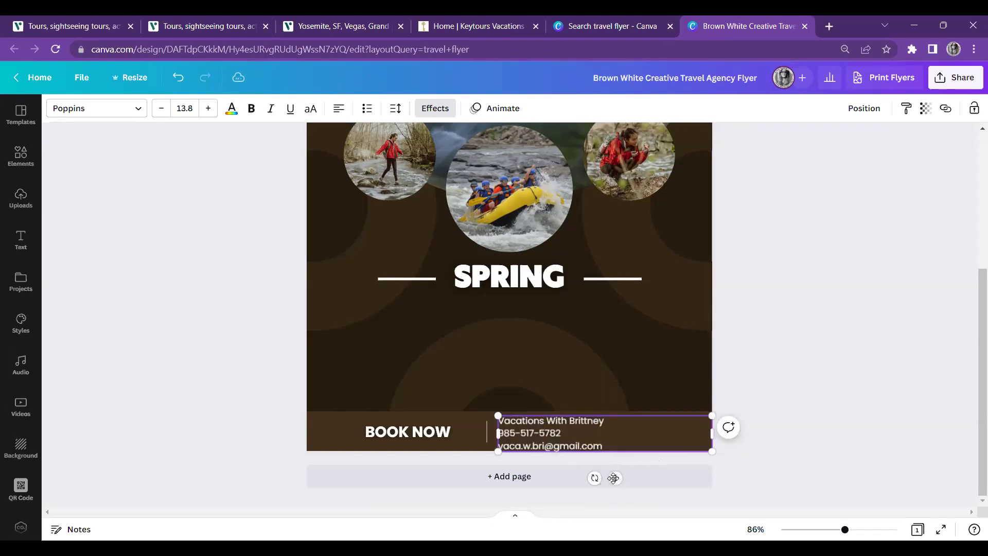
{"action": "left_click_drag", "start_coordinate": [612, 478], "coordinate": [609, 475]}
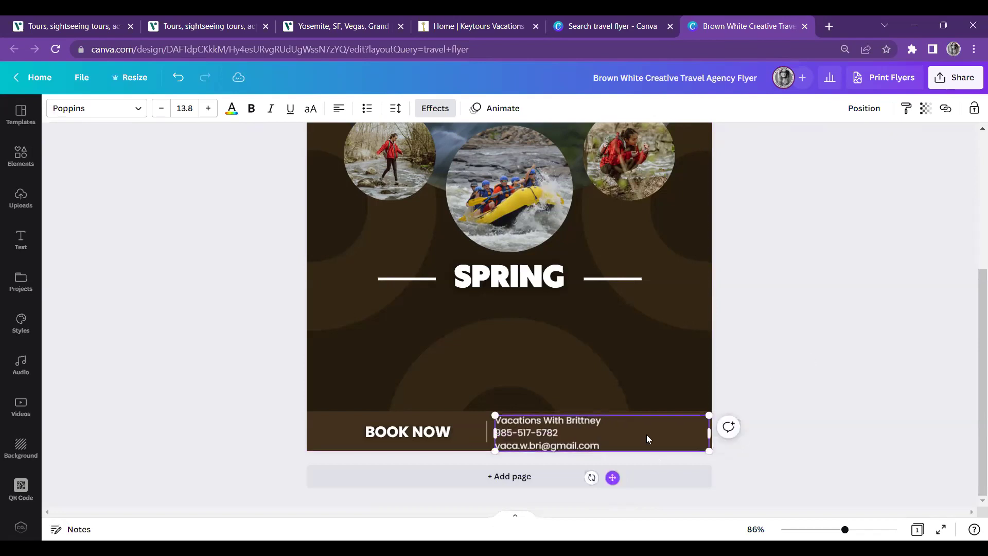
{"action": "left_click", "coordinate": [773, 374]}
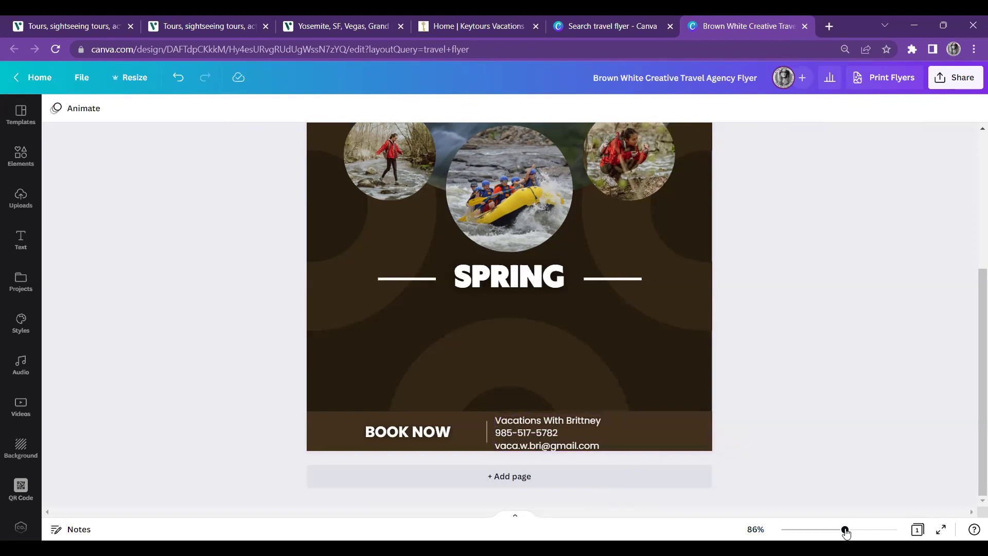
Paste '7-Day Tour to San Francisco, Yosemite, Las Vegas, Grand Canyon, and Zion from LA' over TRAVEL BUREAU; show Uploads
{"action": "left_click_drag", "start_coordinate": [845, 532], "coordinate": [833, 535]}
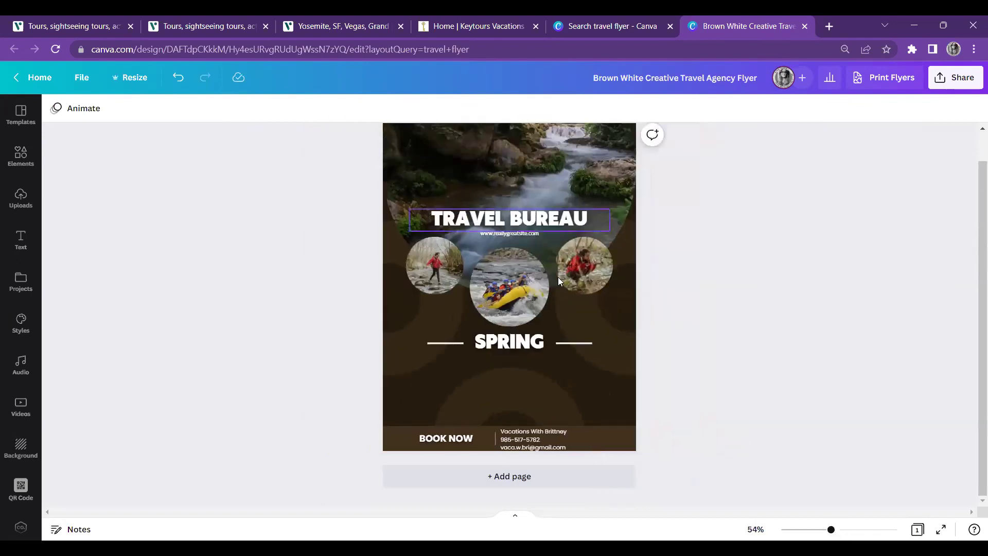
{"action": "double_click", "coordinate": [540, 219]}
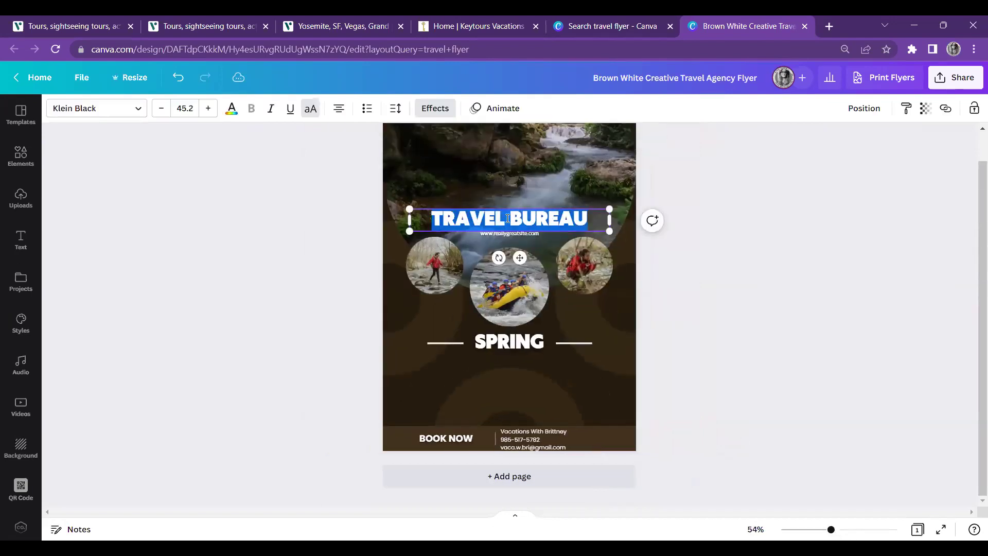
{"action": "type", "text": "7-DAY TOUR TO SAN FRANCISCO, YOSEMITE, LAS VEGAS, GRAND CANYON, AND ZION FROM LA"}
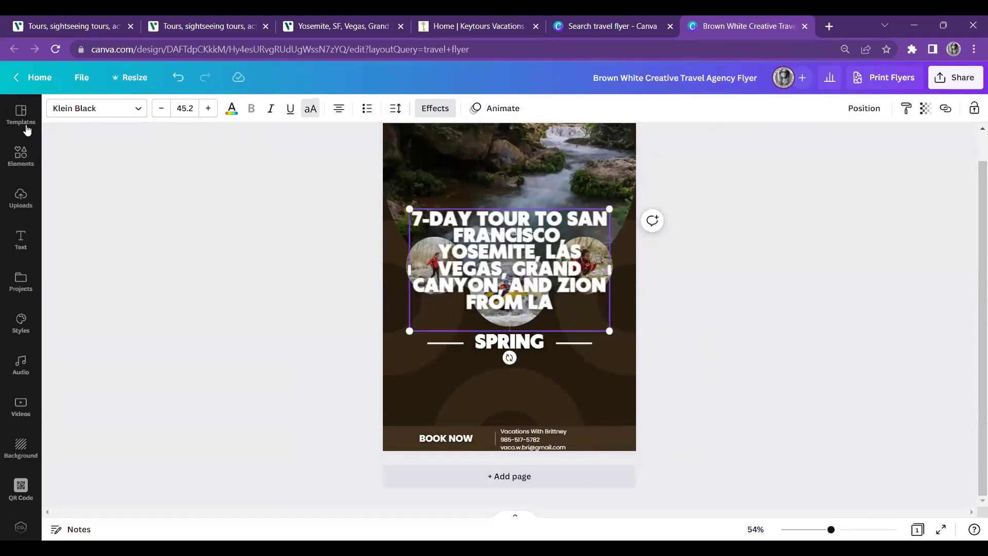
{"action": "key", "text": "Escape"}
{"action": "left_click", "coordinate": [18, 195]}
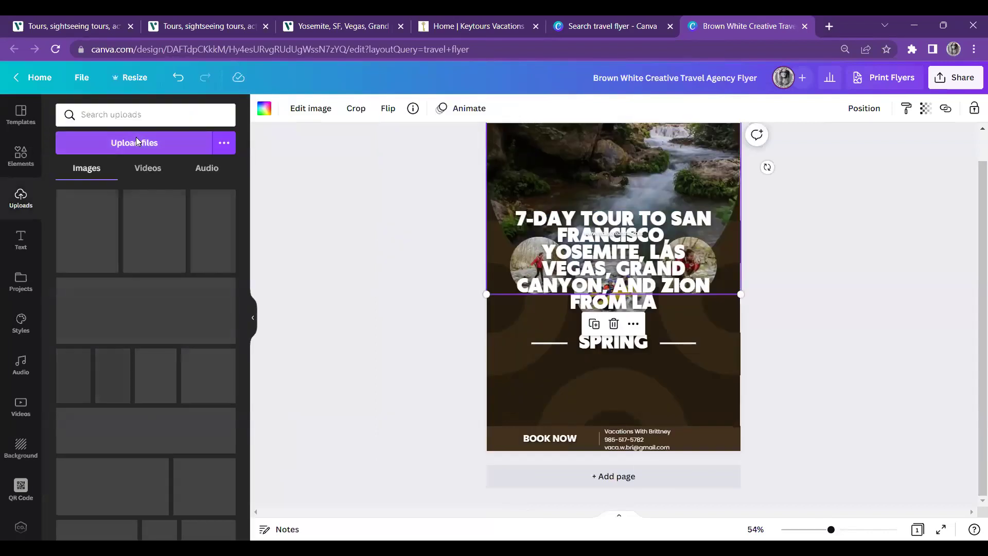
Browse the Mock Booking Flyers > Yosemite folder, cancel without uploading, and return to the Viator tour
{"action": "left_click", "coordinate": [136, 137]}
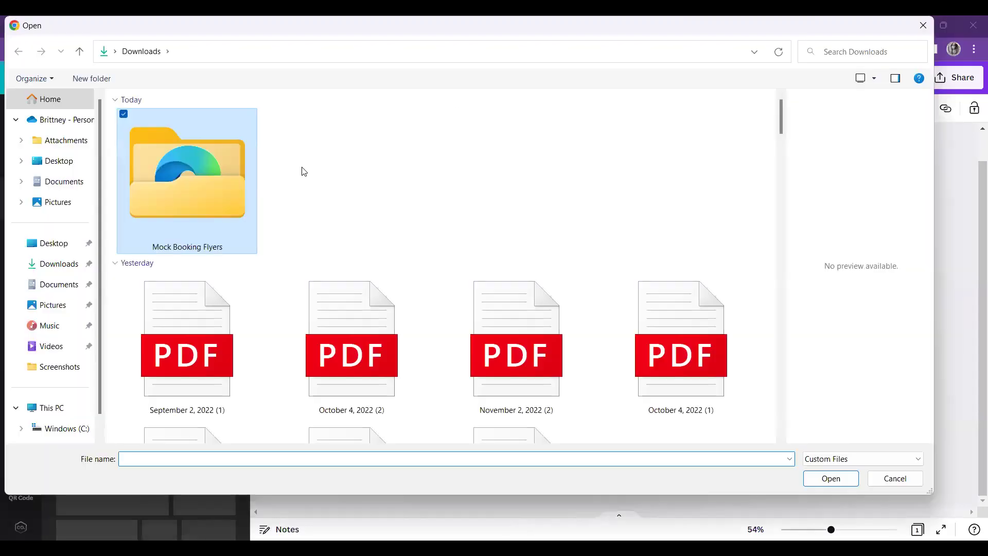
{"action": "double_click", "coordinate": [264, 135]}
{"action": "left_click", "coordinate": [264, 136]}
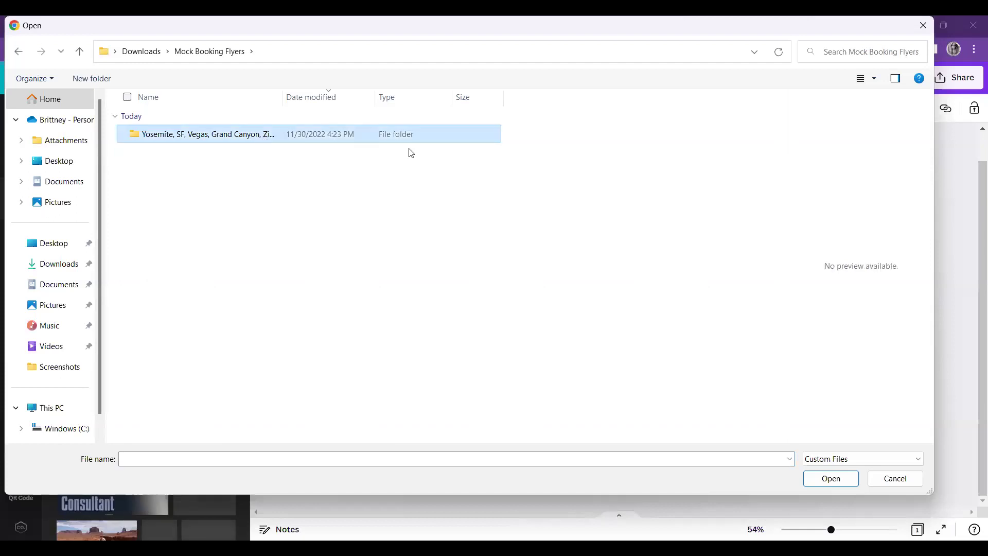
{"action": "double_click", "coordinate": [208, 133]}
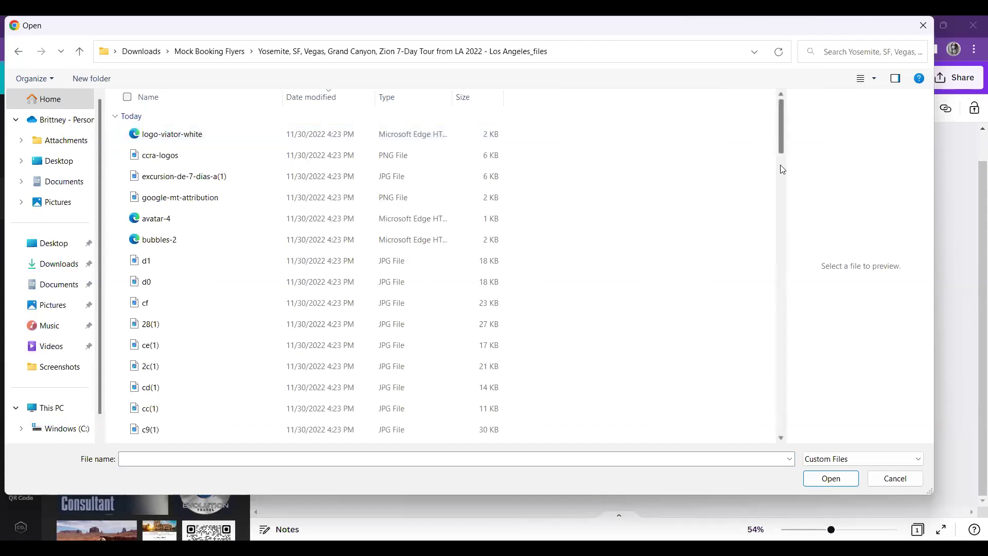
{"action": "scroll", "coordinate": [780, 185], "scroll_direction": "down", "scroll_amount": 1}
{"action": "scroll", "coordinate": [780, 190], "scroll_direction": "down", "scroll_amount": 3}
{"action": "scroll", "coordinate": [781, 190], "scroll_direction": "up", "scroll_amount": 5}
{"action": "left_click", "coordinate": [929, 25]}
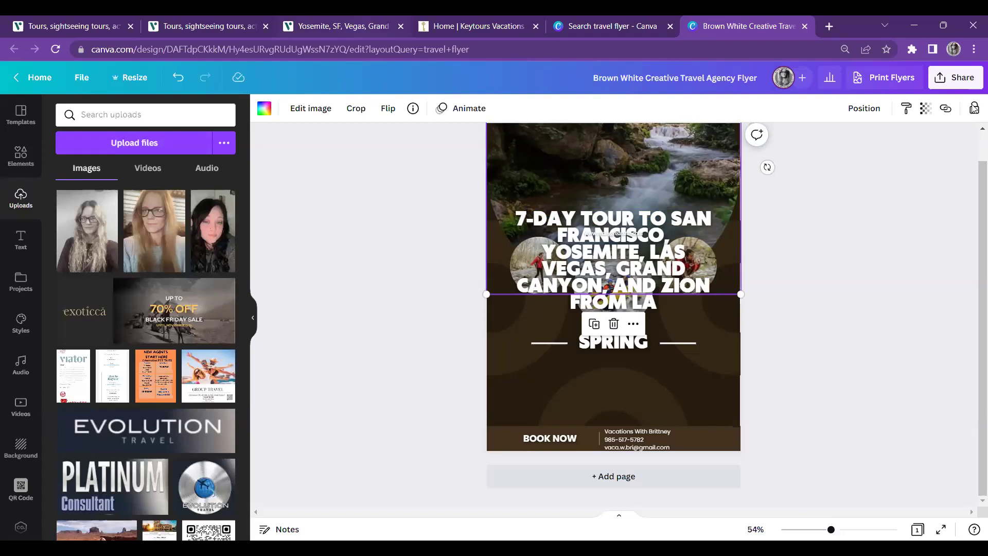
{"action": "key", "text": "ctrl+3"}
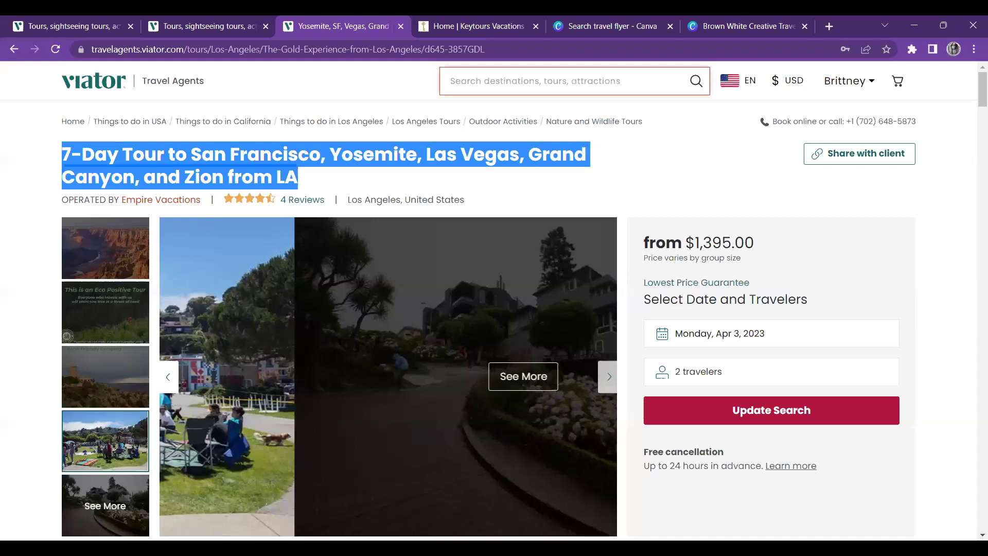
Scroll the Viator 7-Day Tour page to its photo gallery at the Eco Positive Tour image
{"action": "scroll", "coordinate": [213, 256], "scroll_direction": "down", "scroll_amount": 2}
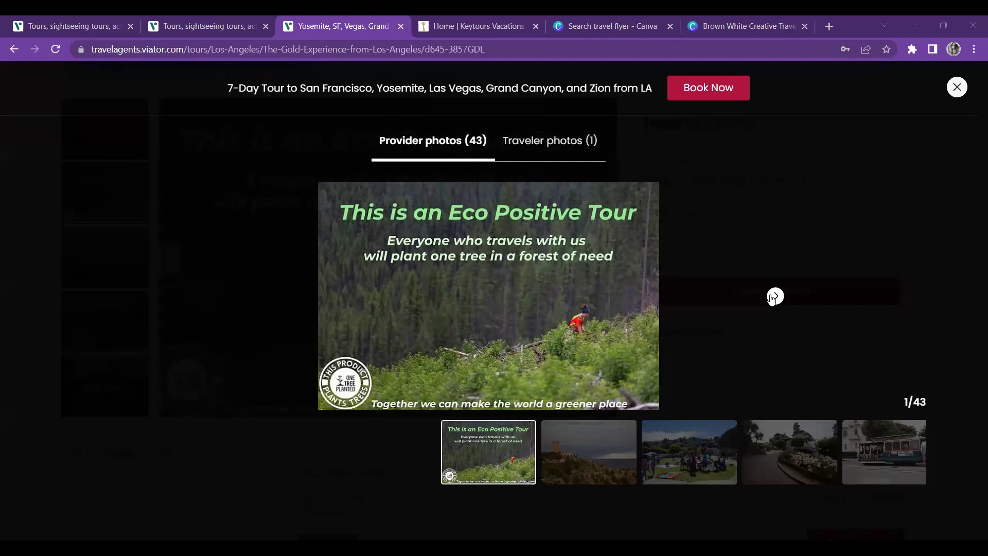
Page through the cable car, Bryce Canyon and Grand Canyon photos, then return to Canva
{"action": "left_click", "coordinate": [774, 296]}
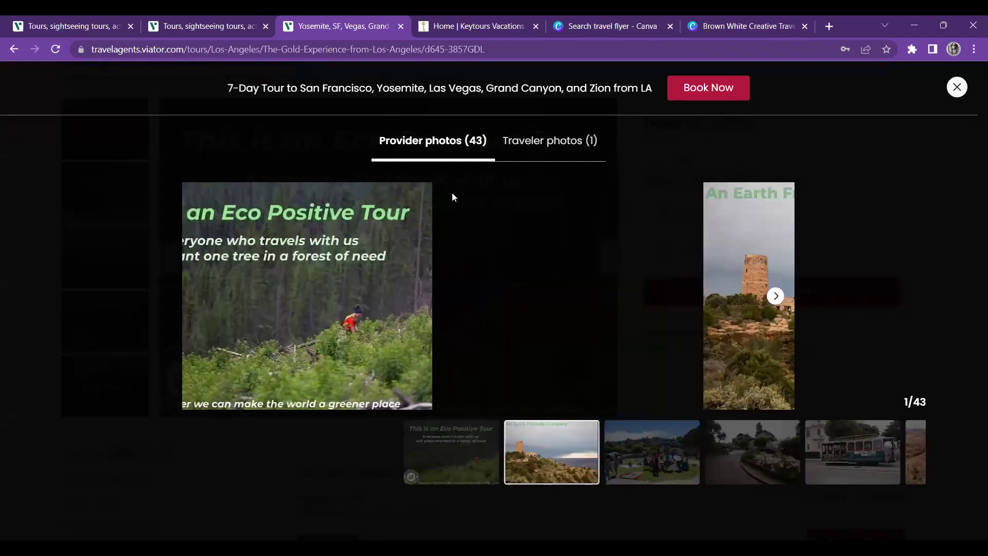
{"action": "key", "text": "Right"}
{"action": "key", "text": "Right"}
{"action": "key", "text": "Right"}
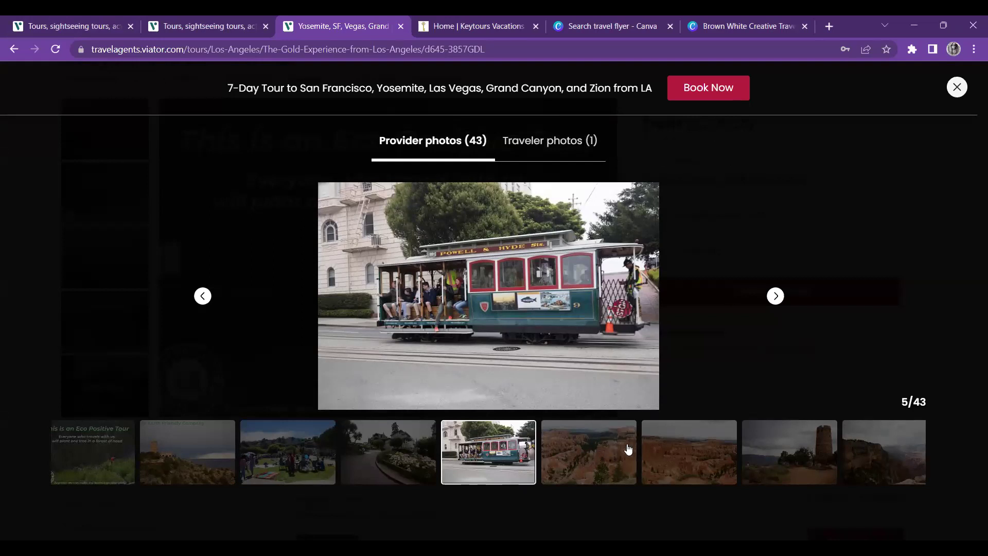
{"action": "left_click", "coordinate": [600, 460]}
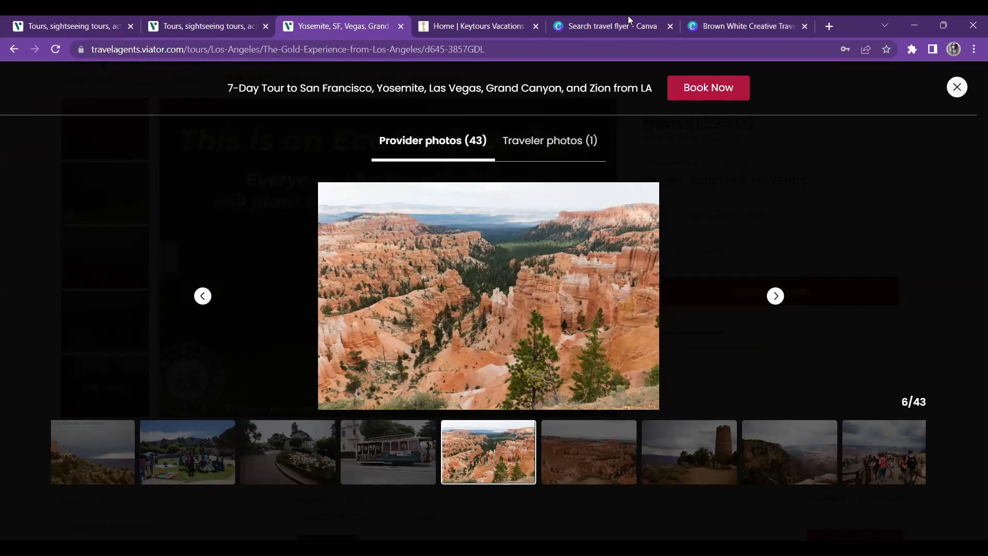
{"action": "key", "text": "Right"}
{"action": "key", "text": "Right"}
{"action": "key", "text": "Right"}
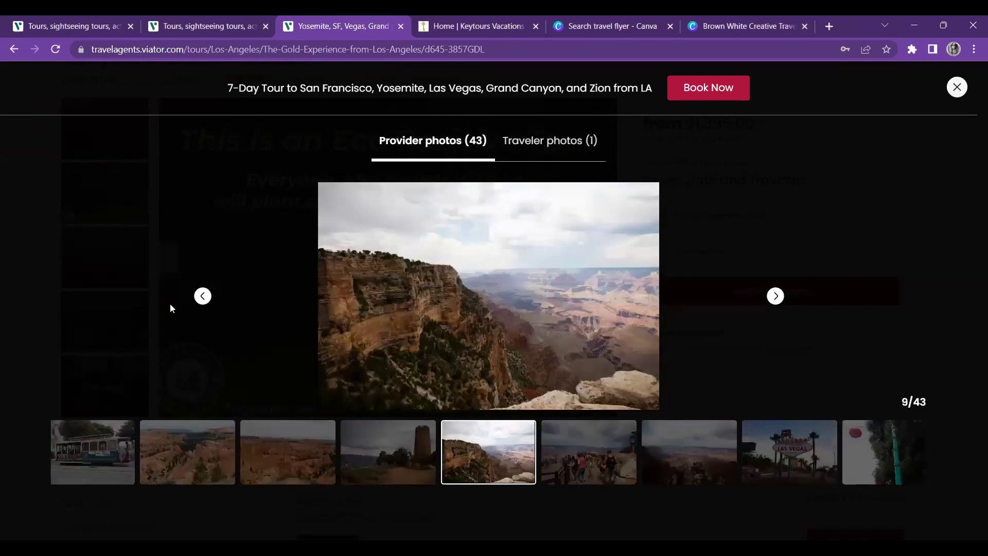
{"action": "key", "text": "ctrl+9"}
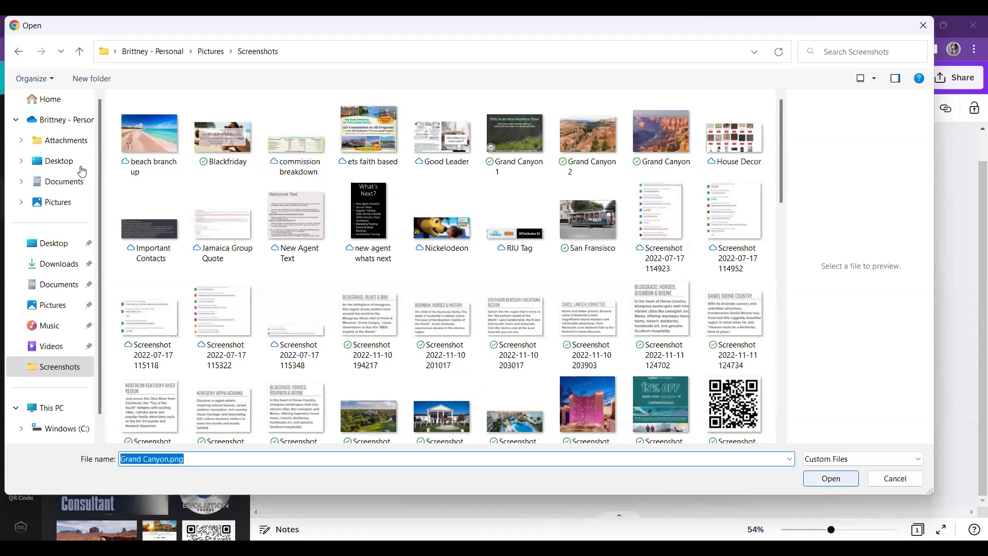
Upload Grand Canyon.png from Pictures > Screenshots into Canva's uploads
{"action": "key", "text": "Escape"}
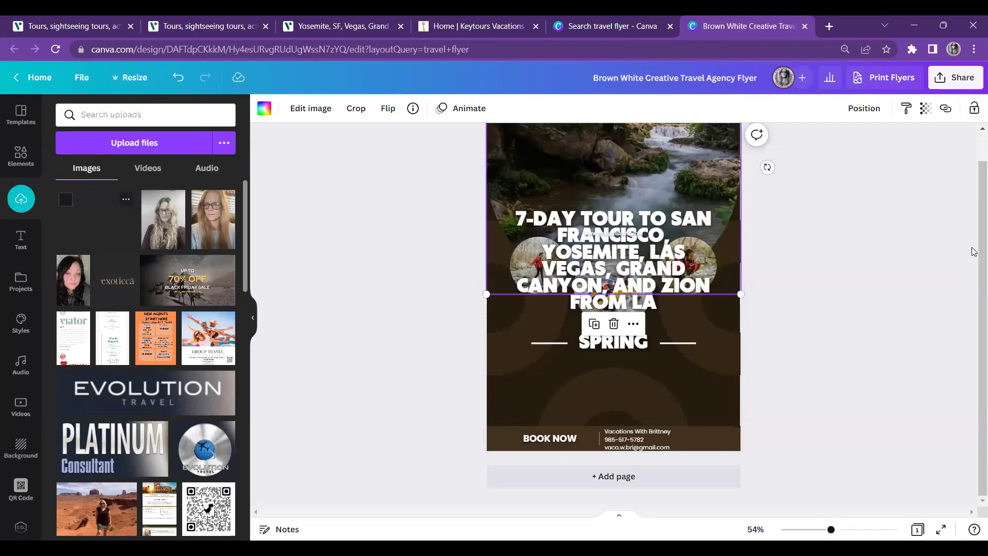
Move the tour title to the top of the Grand Canyon header and shrink it to 35.7
{"action": "scroll", "coordinate": [609, 185], "scroll_direction": "up", "scroll_amount": 1}
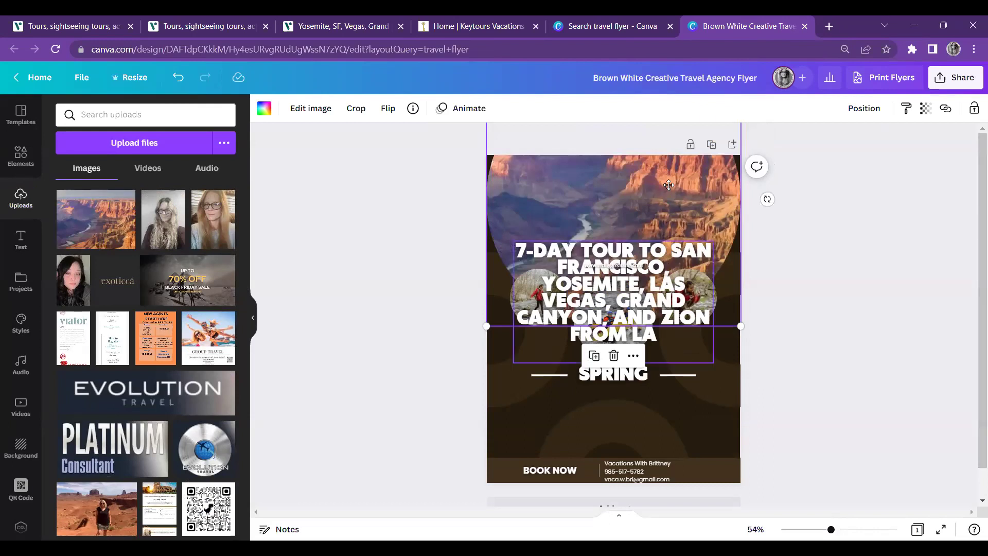
{"action": "left_click_drag", "start_coordinate": [660, 242], "coordinate": [660, 231]}
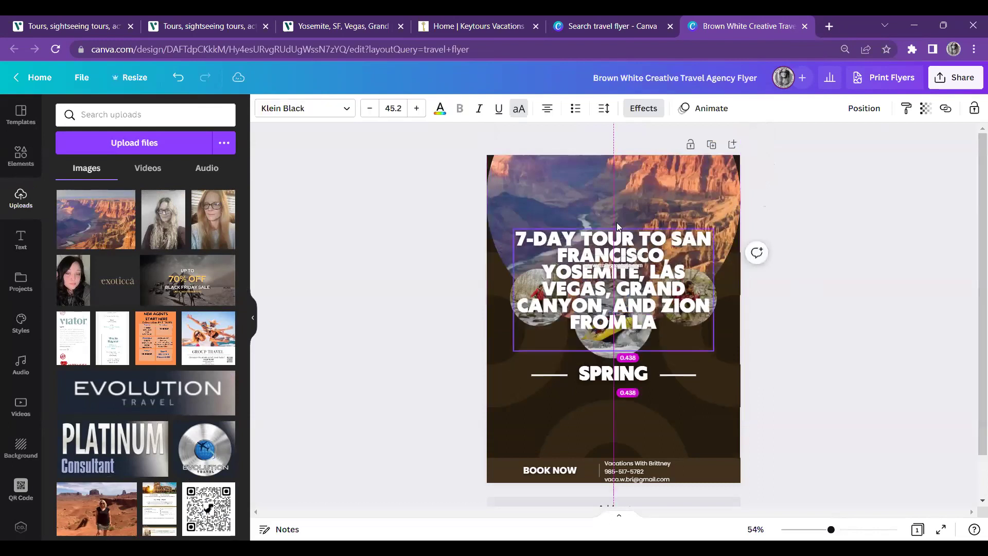
{"action": "left_click_drag", "start_coordinate": [613, 242], "coordinate": [714, 164]}
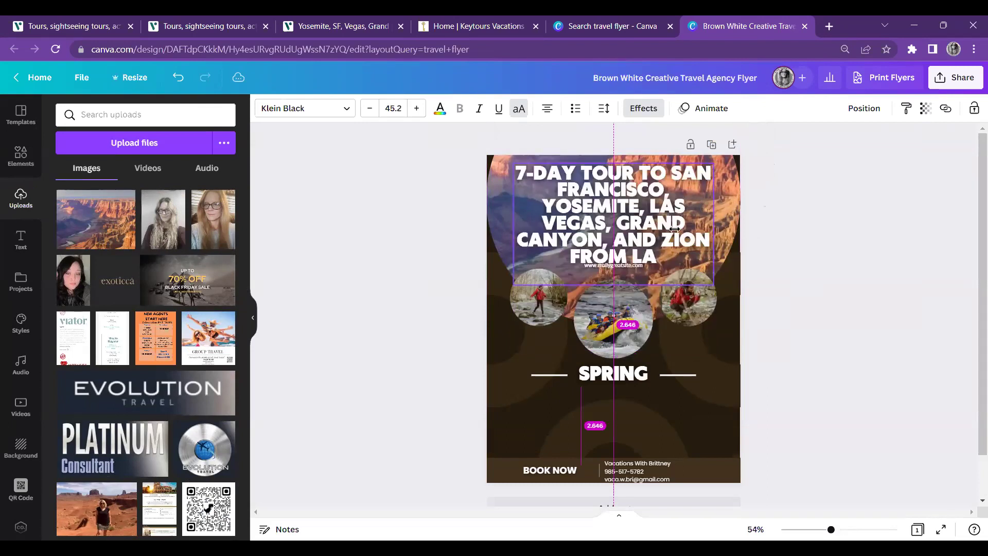
{"action": "left_click_drag", "start_coordinate": [672, 238], "coordinate": [672, 238]}
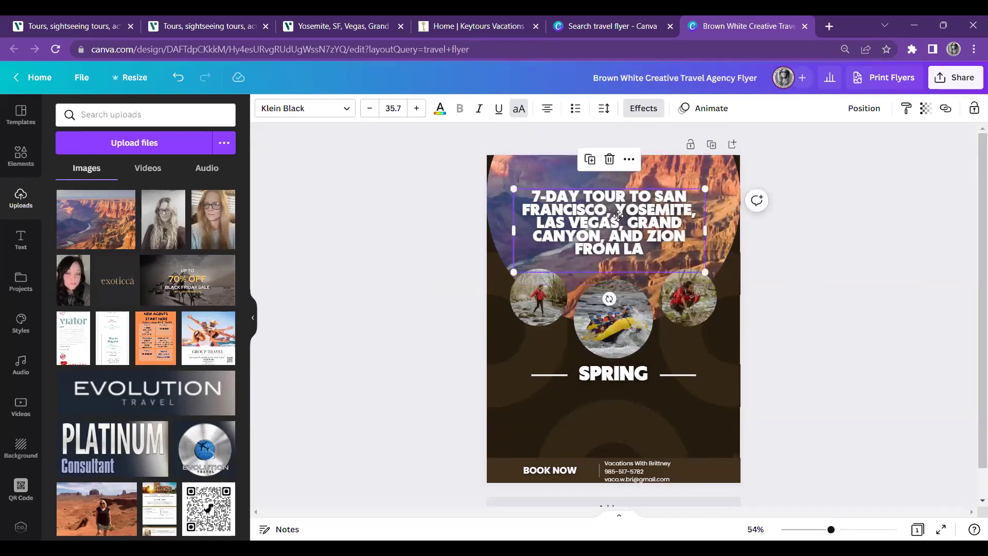
{"action": "left_click_drag", "start_coordinate": [619, 217], "coordinate": [617, 214]}
{"action": "left_click_drag", "start_coordinate": [617, 214], "coordinate": [623, 228]}
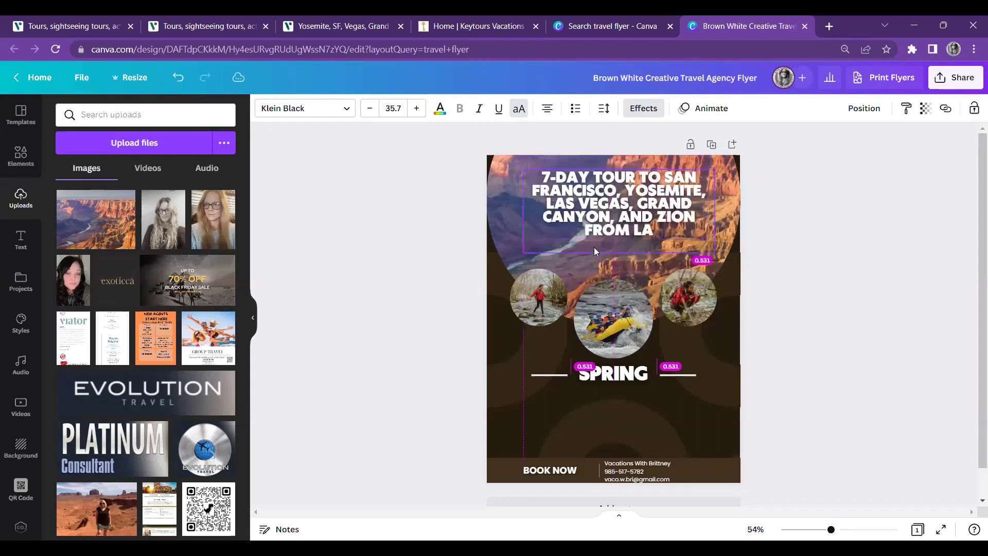
{"action": "key", "text": "ctrl+z"}
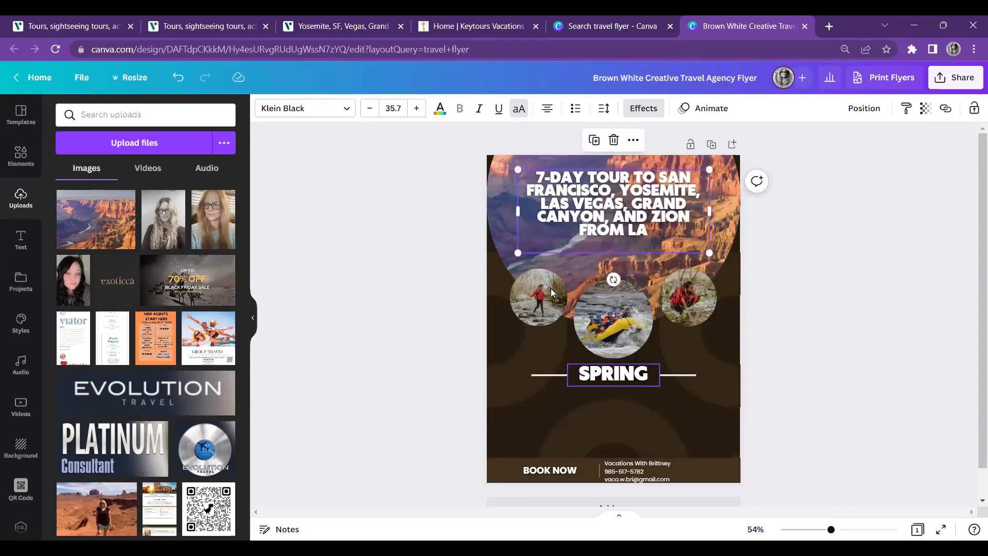
{"action": "key", "text": "Tab"}
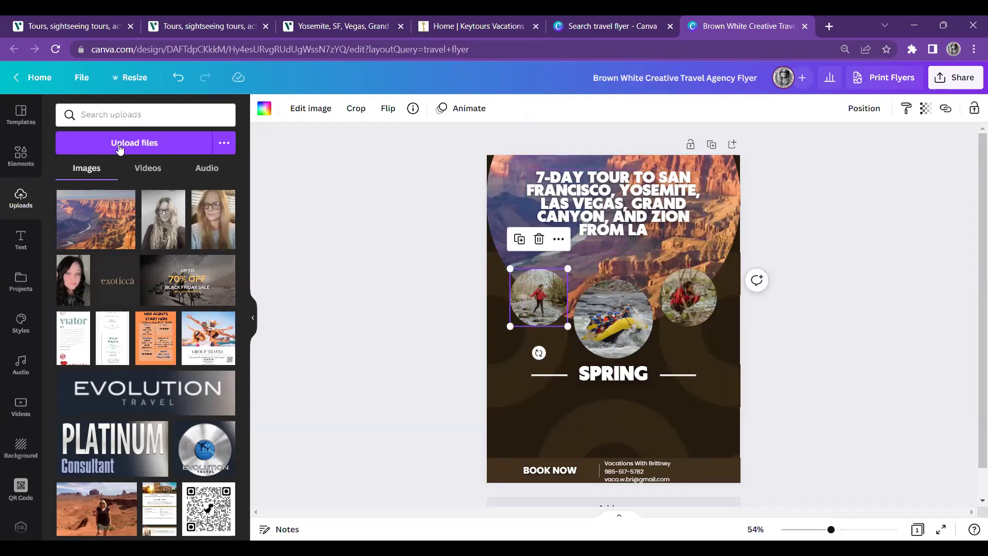
Upload the Grand Canyon 1 and Grand Canyon 2 screenshots into Canva's uploads
{"action": "left_click", "coordinate": [120, 147]}
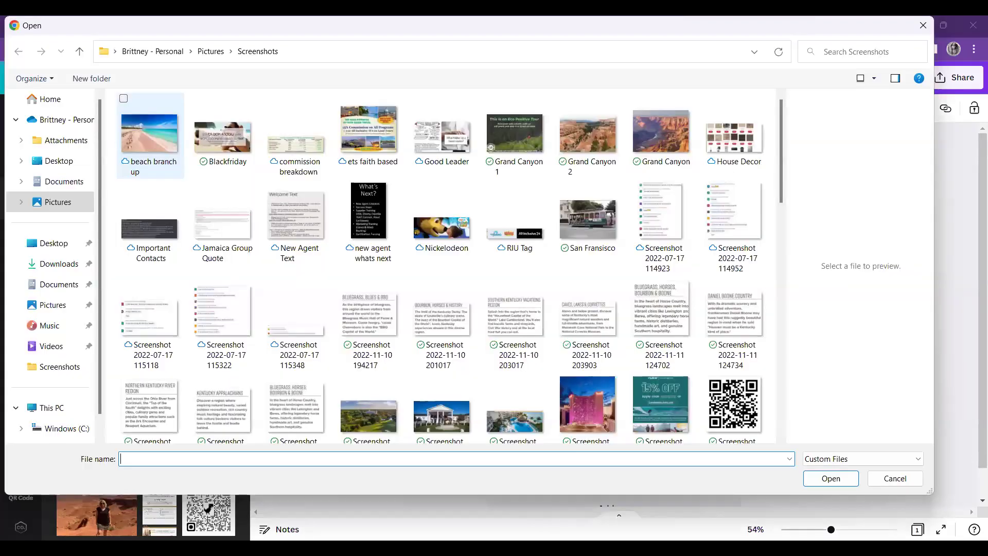
{"action": "left_click", "coordinate": [831, 479]}
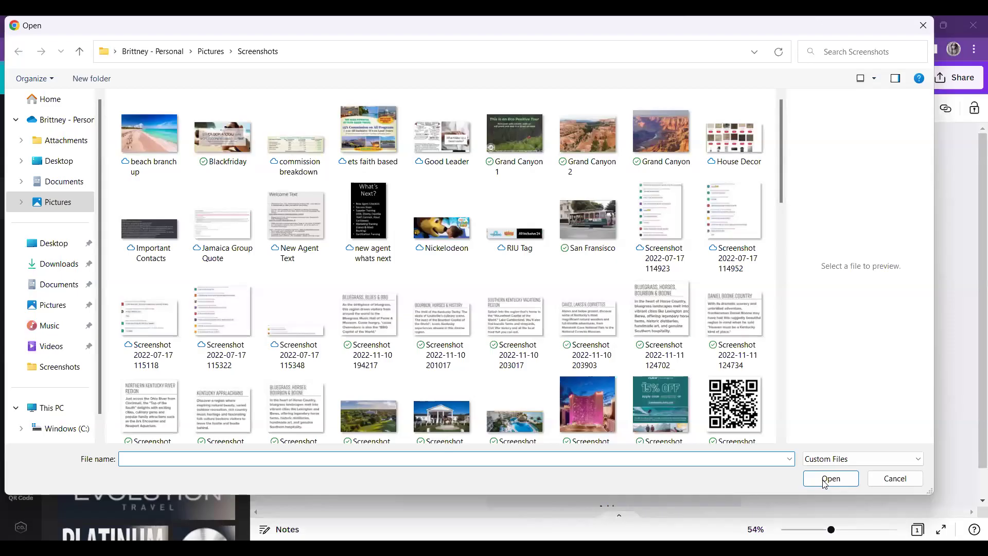
{"action": "key", "text": "Escape"}
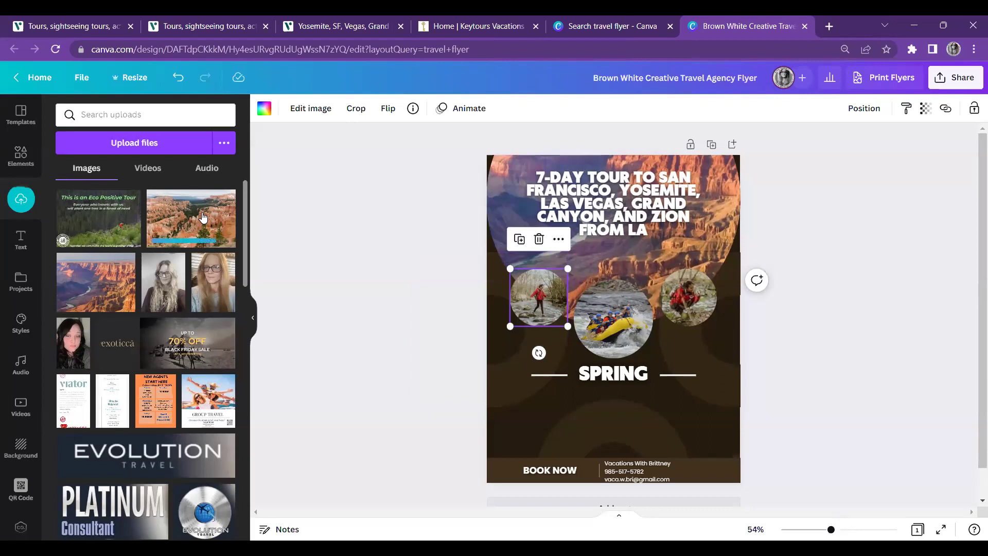
Drop the Eco Positive Tour forest image into the header frame, cropped shifted to the right
{"action": "left_click_drag", "start_coordinate": [112, 226], "coordinate": [437, 282]}
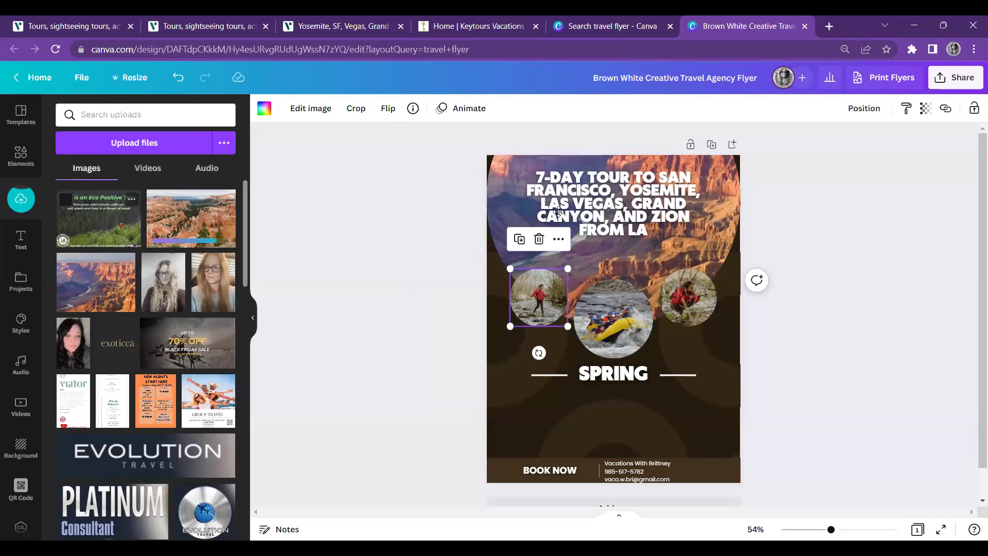
{"action": "double_click", "coordinate": [565, 235]}
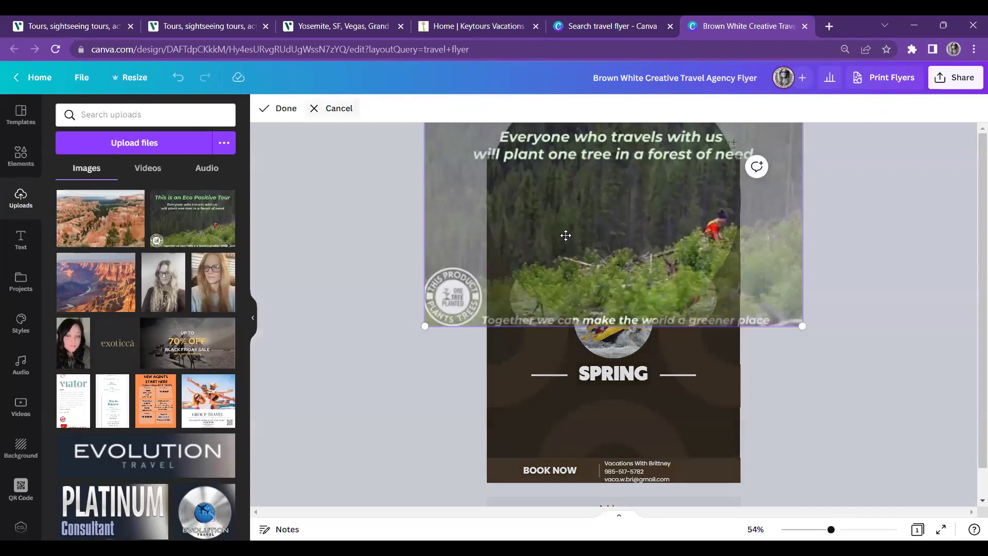
{"action": "left_click_drag", "start_coordinate": [609, 312], "coordinate": [615, 314]}
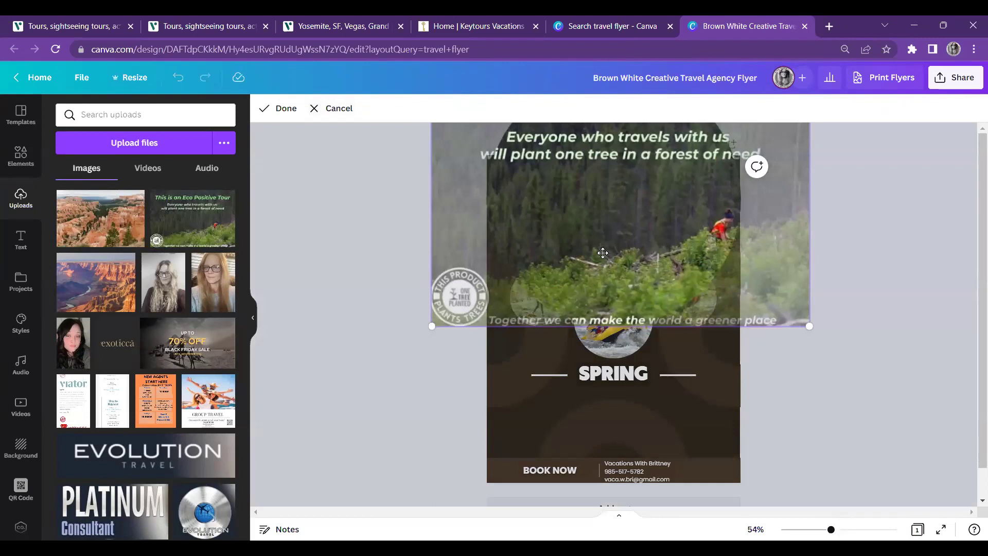
{"action": "left_click_drag", "start_coordinate": [614, 250], "coordinate": [680, 317]}
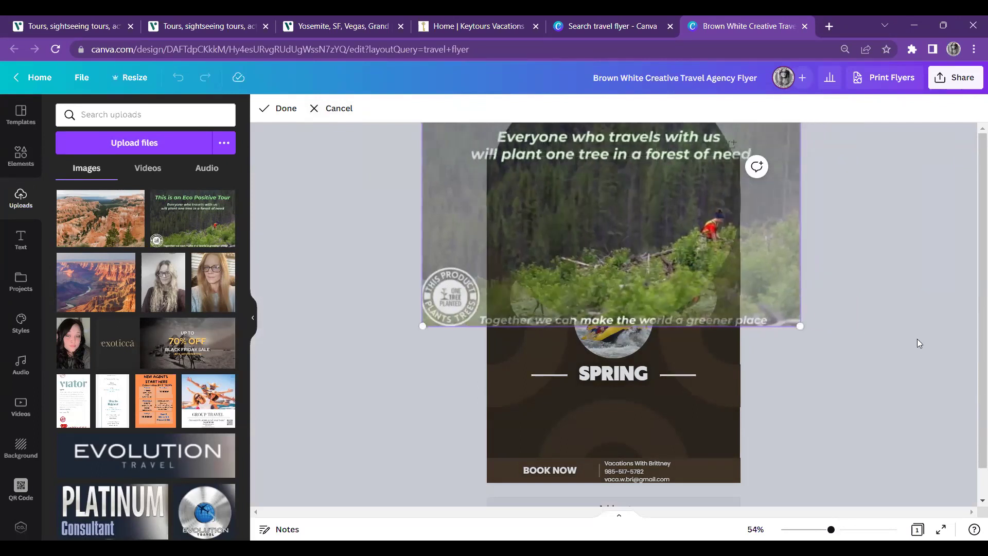
{"action": "left_click", "coordinate": [485, 255]}
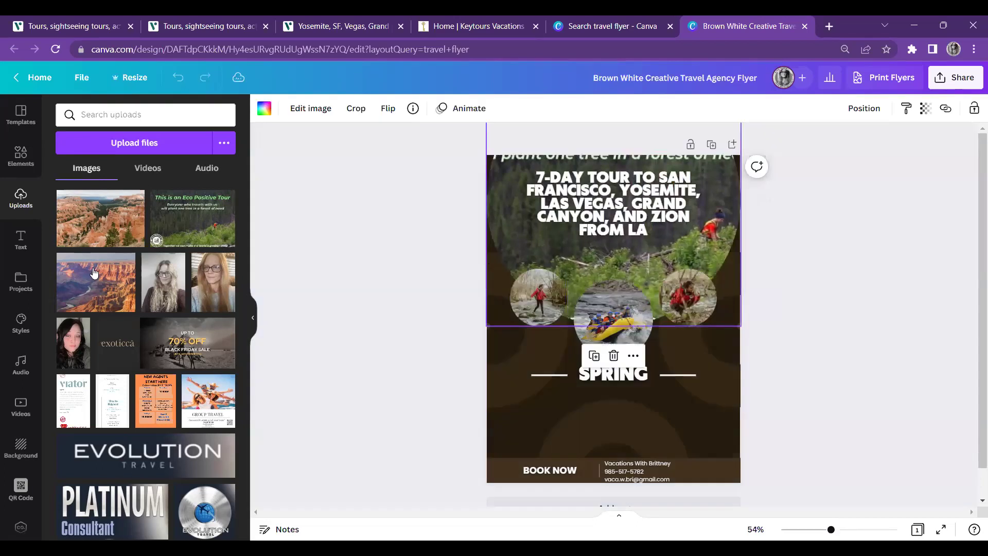
Put the Grand Canyon photo back in the header and delete the middle circle frame
{"action": "left_click_drag", "start_coordinate": [88, 284], "coordinate": [499, 214]}
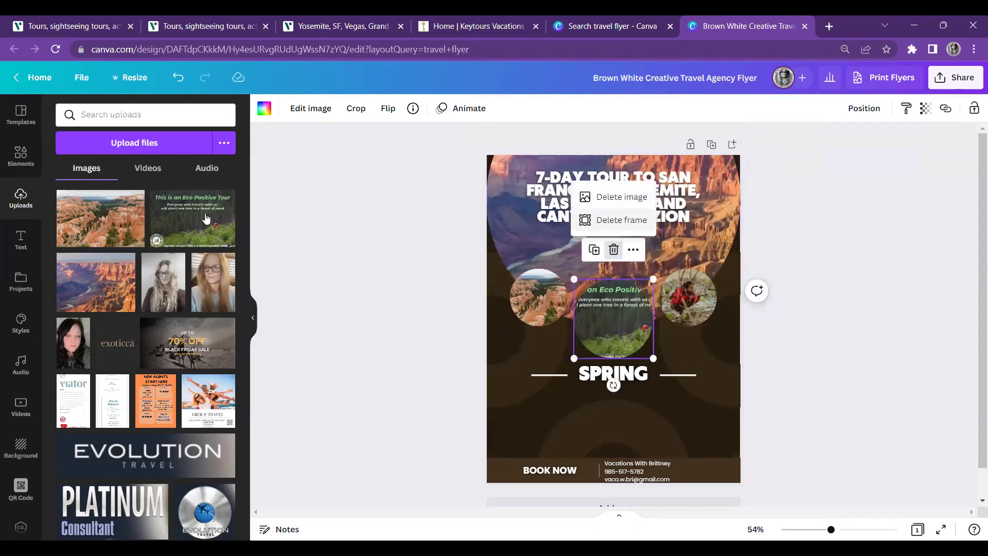
{"action": "left_click", "coordinate": [622, 220]}
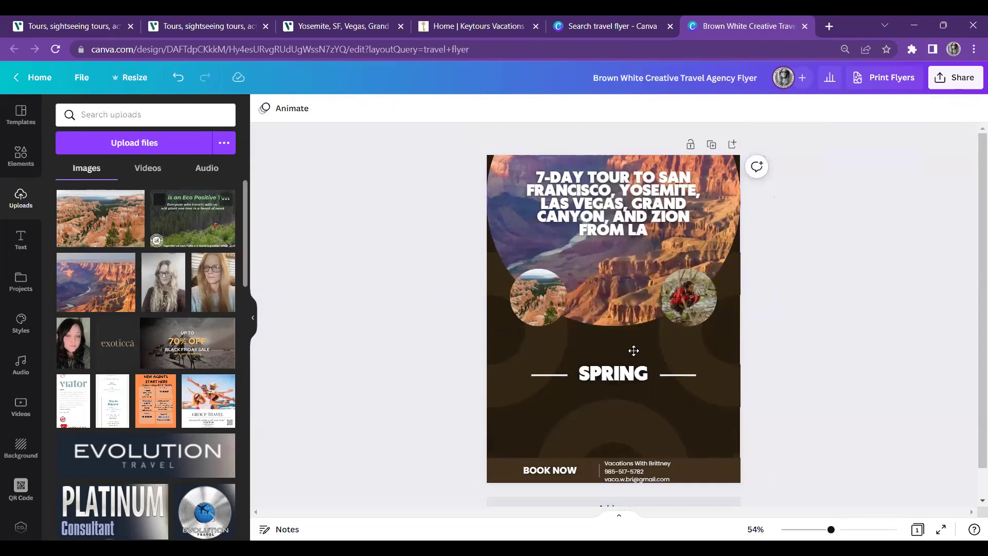
Paste the eco-tour image onto the flyer and delete the top-right circle frame
{"action": "key", "text": "ctrl+v"}
{"action": "left_click_drag", "start_coordinate": [632, 338], "coordinate": [629, 302]}
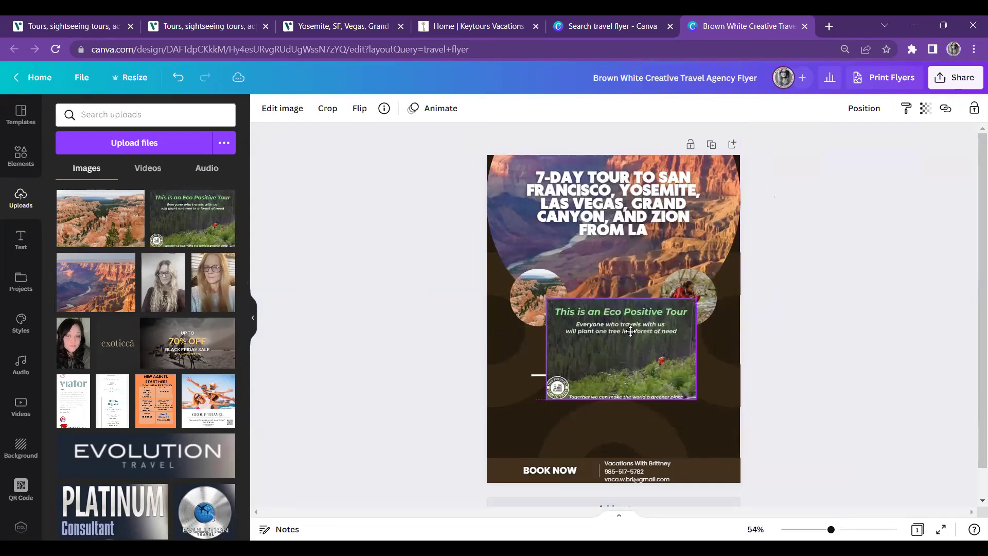
{"action": "left_click", "coordinate": [707, 281]}
{"action": "left_click", "coordinate": [689, 240]}
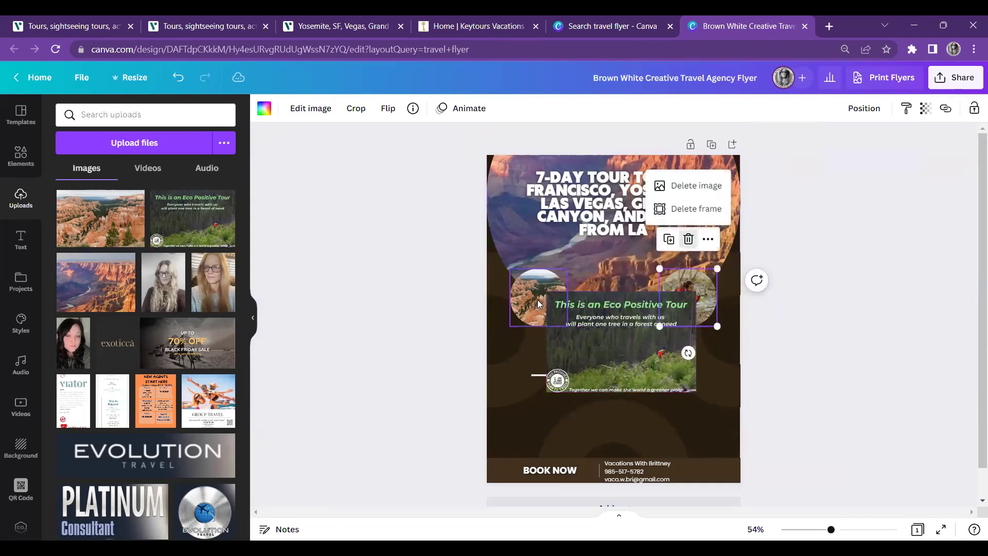
{"action": "left_click", "coordinate": [691, 214]}
Delete the remaining left circle photo frames from the flyer
{"action": "left_click", "coordinate": [522, 284]}
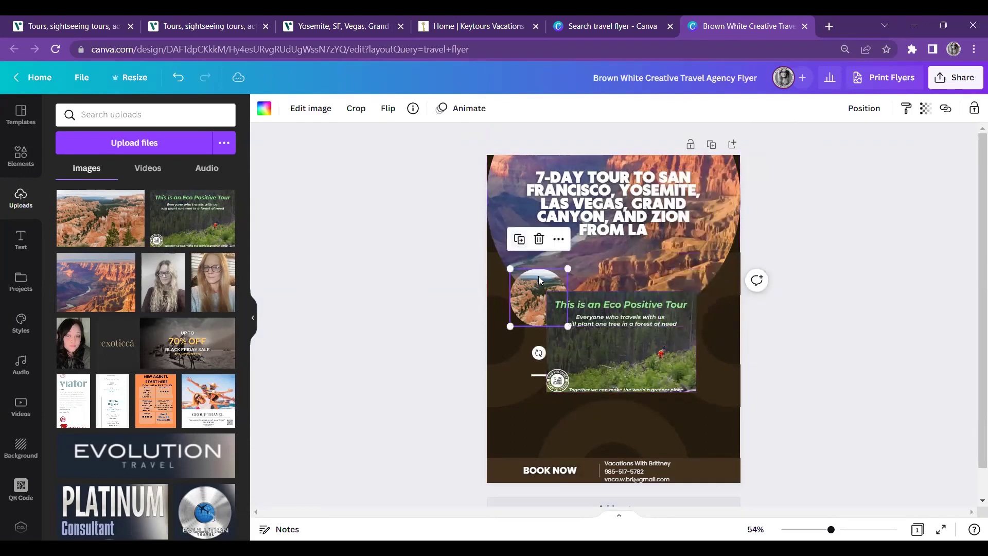
{"action": "key", "text": "ctrl+d"}
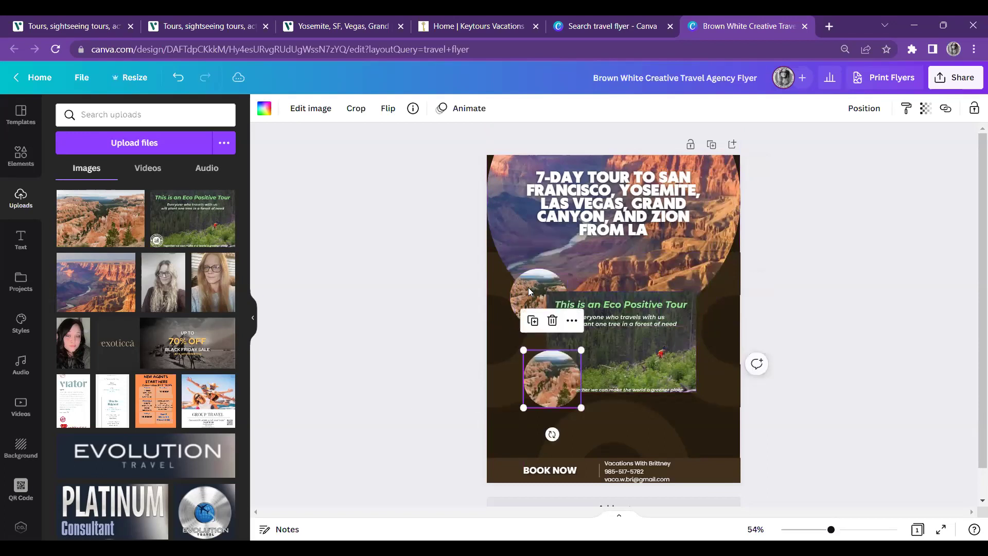
{"action": "left_click", "coordinate": [528, 288]}
{"action": "left_click", "coordinate": [539, 238]}
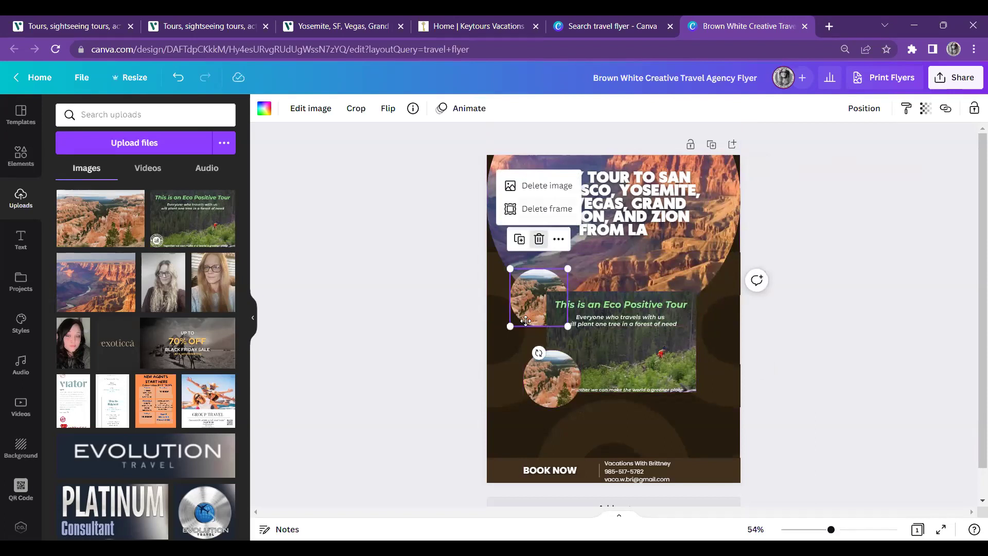
{"action": "left_click_drag", "start_coordinate": [526, 321], "coordinate": [513, 282]}
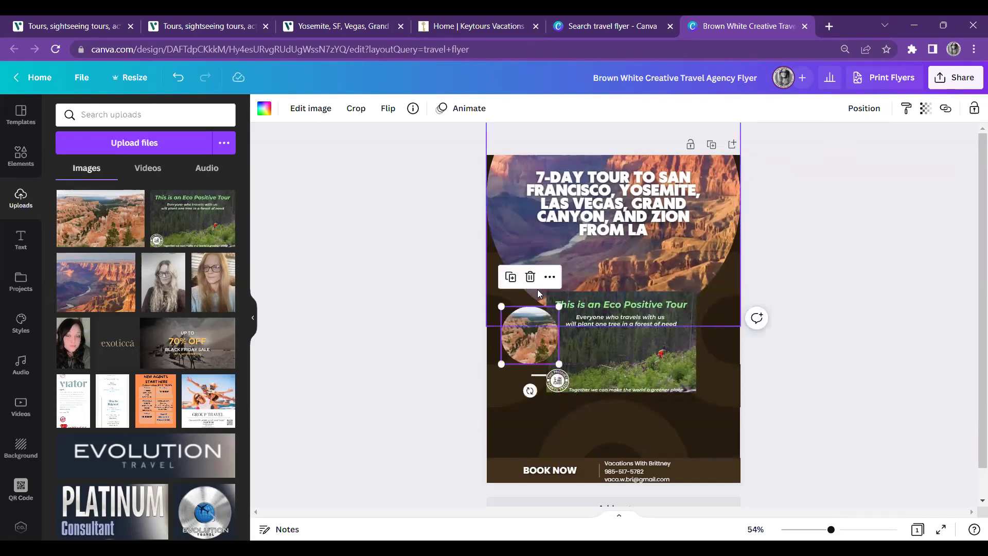
{"action": "left_click", "coordinate": [530, 278]}
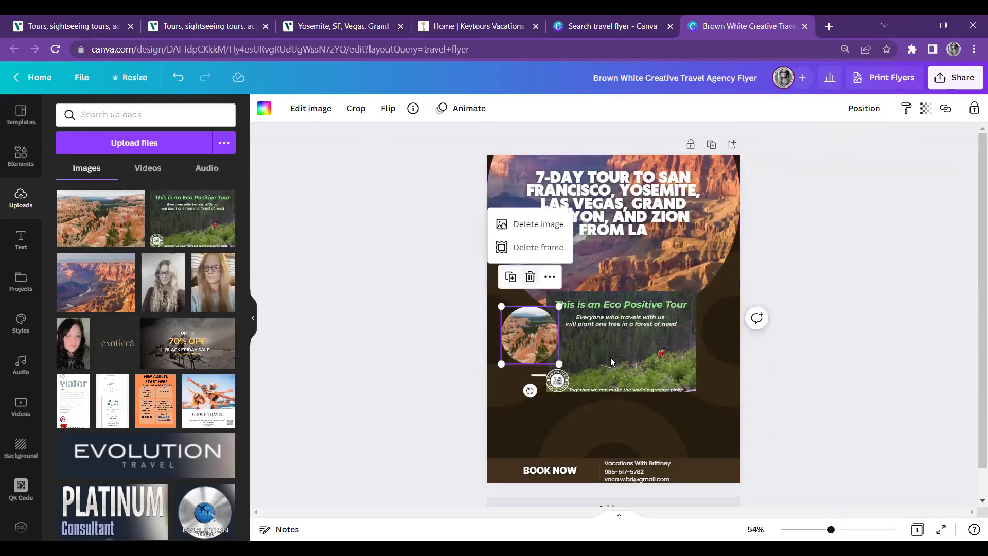
{"action": "left_click", "coordinate": [536, 248]}
Shrink the Eco Positive Tour image and centre it just above SPRING
{"action": "left_click_drag", "start_coordinate": [608, 360], "coordinate": [557, 371]}
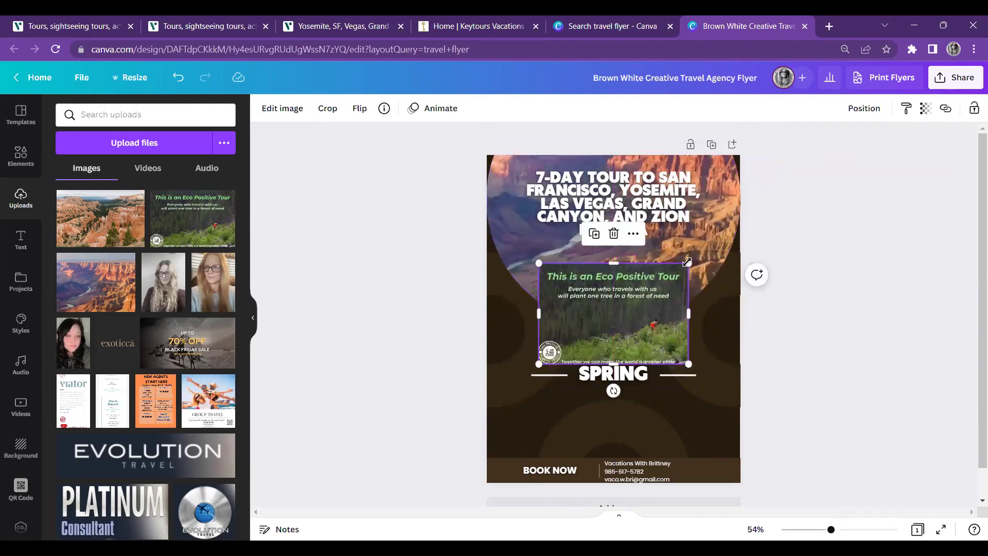
{"action": "left_click_drag", "start_coordinate": [687, 262], "coordinate": [665, 280]}
{"action": "left_click_drag", "start_coordinate": [612, 331], "coordinate": [630, 327]}
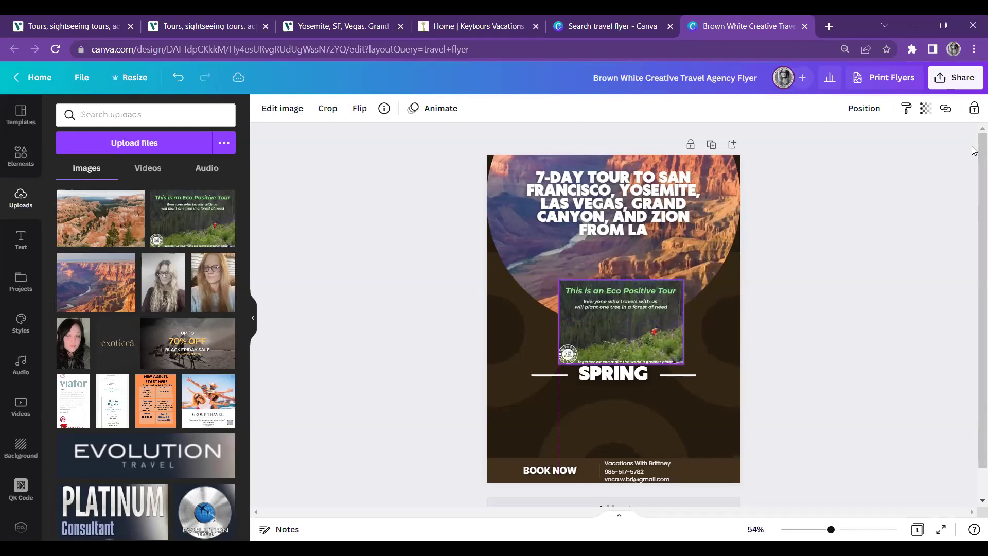
Copy the Viator Overview paragraph through the last highlight bullet
{"action": "left_click", "coordinate": [340, 26]}
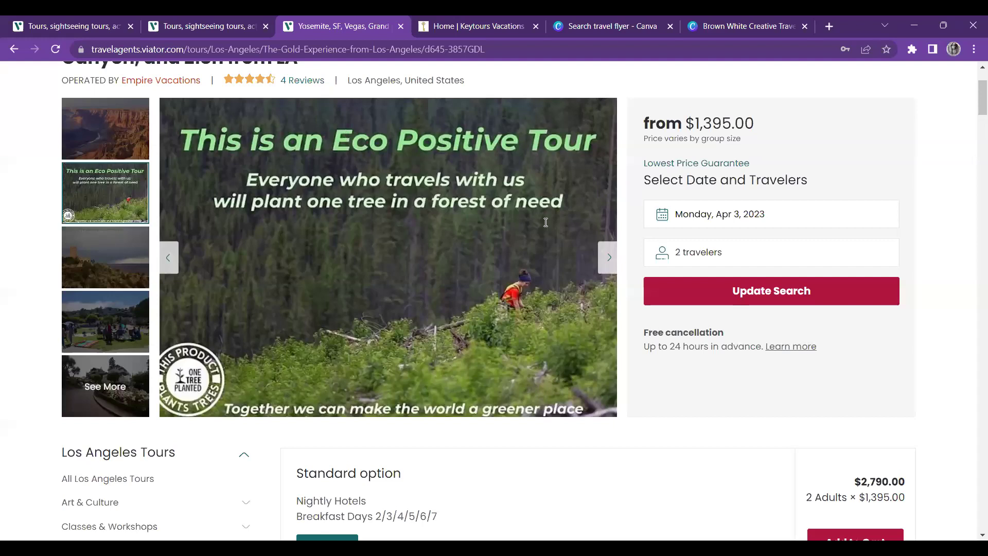
{"action": "scroll", "coordinate": [546, 222], "scroll_direction": "down", "scroll_amount": 10}
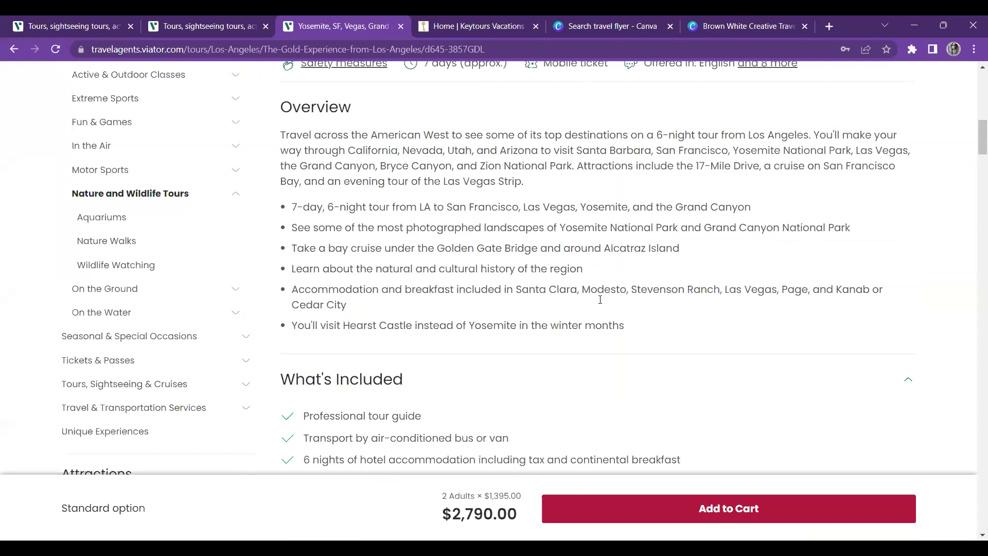
{"action": "triple_click", "coordinate": [568, 238]}
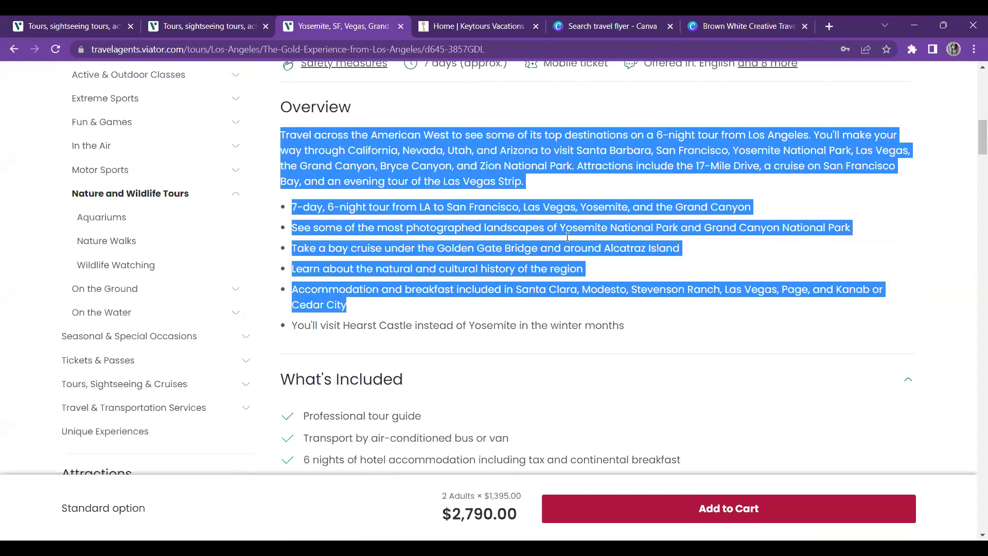
{"action": "key", "text": "shift+Down"}
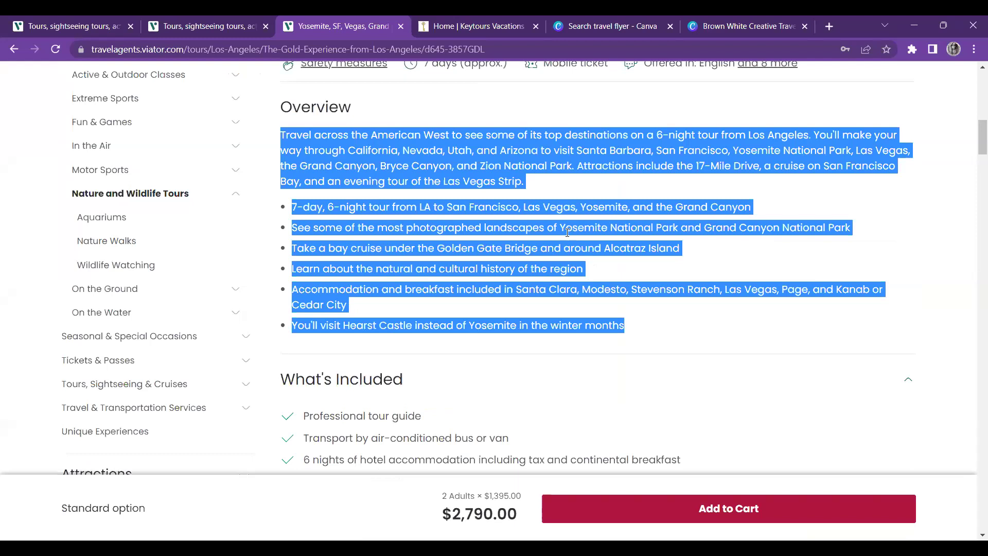
{"action": "right_click", "coordinate": [568, 233]}
{"action": "left_click", "coordinate": [592, 247]}
Deselect the Viator text and go back to the Canva flyer
{"action": "left_click", "coordinate": [974, 131]}
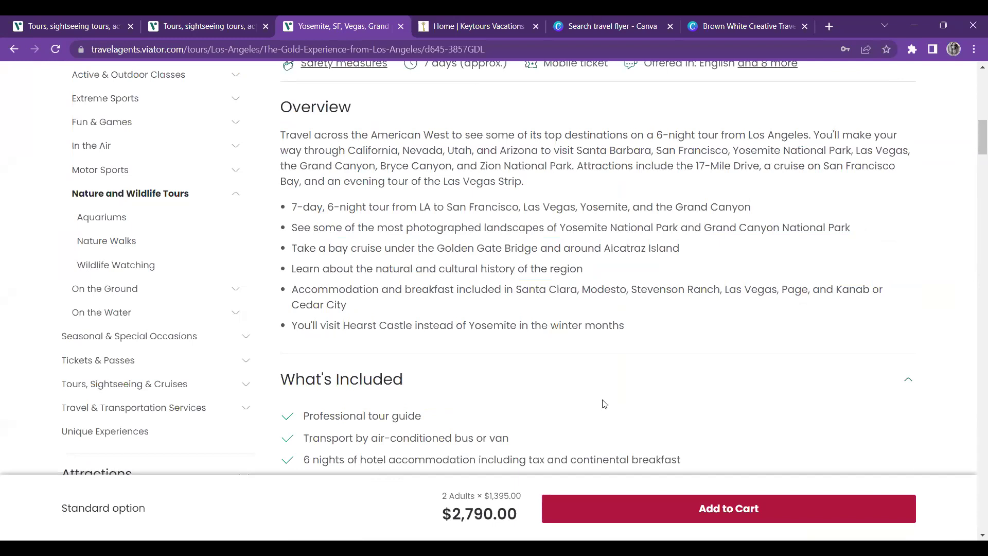
{"action": "scroll", "coordinate": [604, 404], "scroll_direction": "down", "scroll_amount": 1}
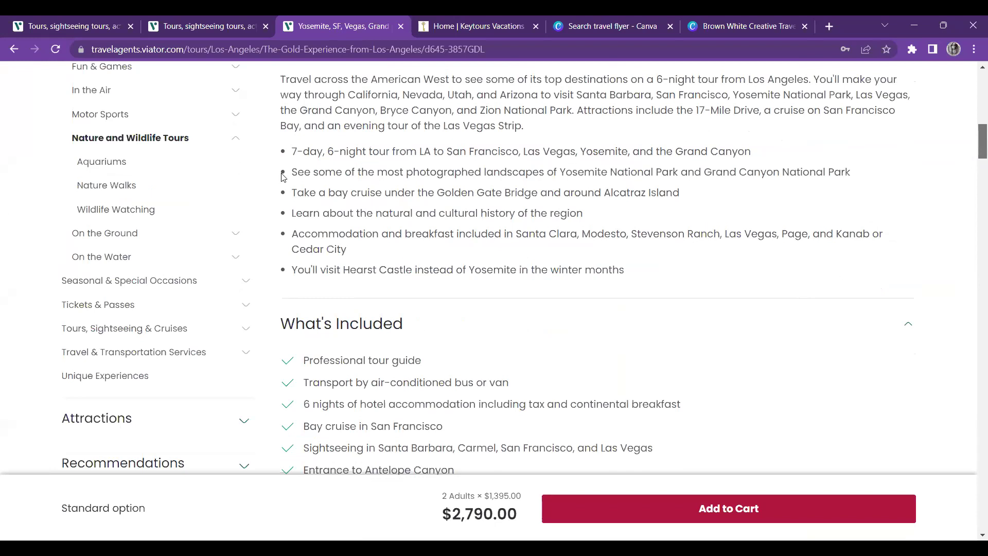
{"action": "key", "text": "ctrl+9"}
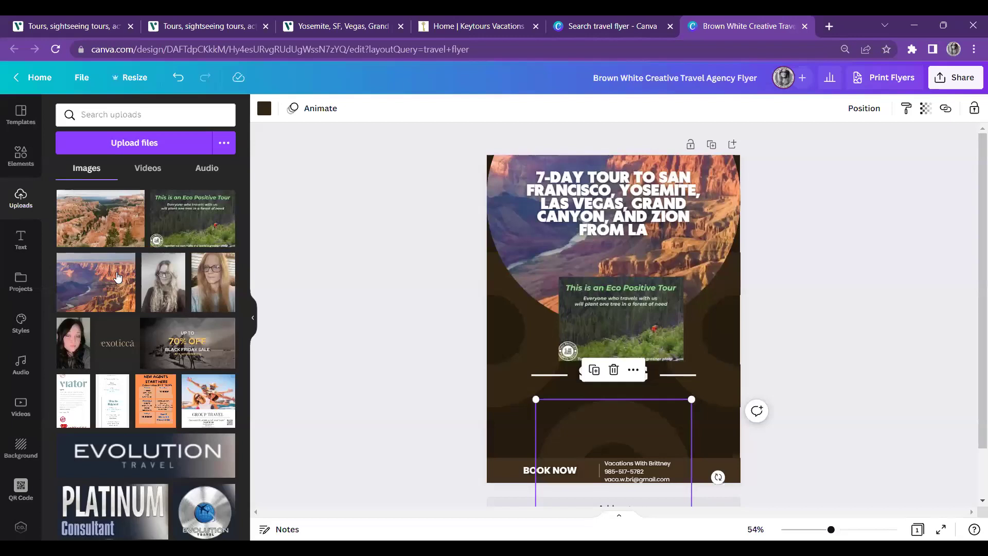
Add a body text box at size 24 and paste the American West tour overview into it
{"action": "key", "text": "t"}
{"action": "left_click", "coordinate": [146, 270]}
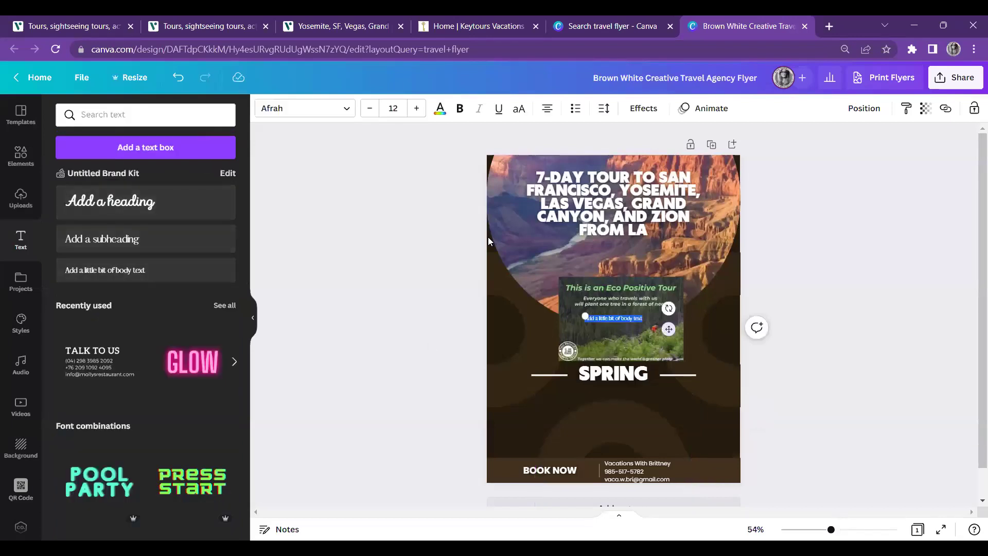
{"action": "left_click", "coordinate": [419, 106]}
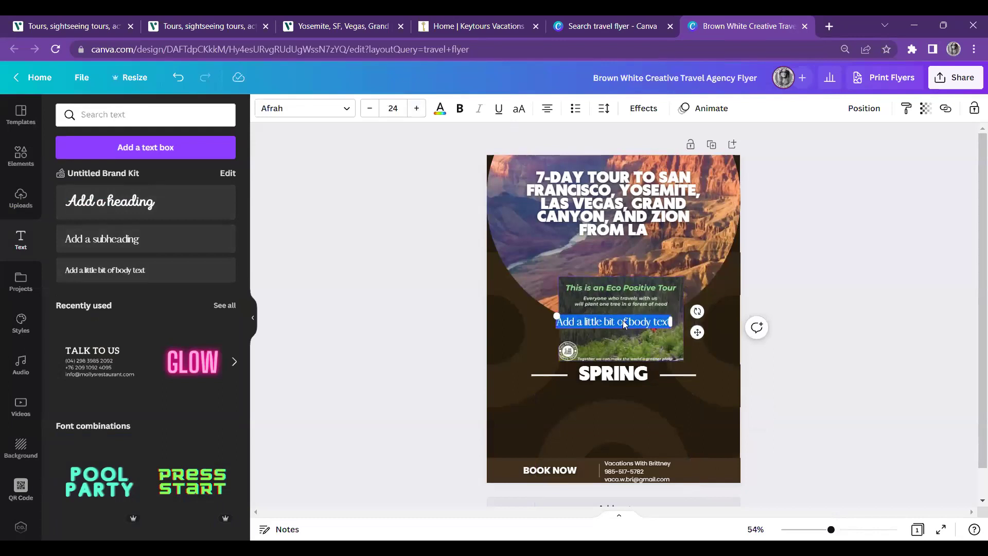
{"action": "right_click", "coordinate": [624, 321]}
{"action": "left_click", "coordinate": [655, 180]}
Narrow the overview text block and fit it into the flyer's lower half, below SPRING
{"action": "left_click_drag", "start_coordinate": [703, 355], "coordinate": [617, 379]}
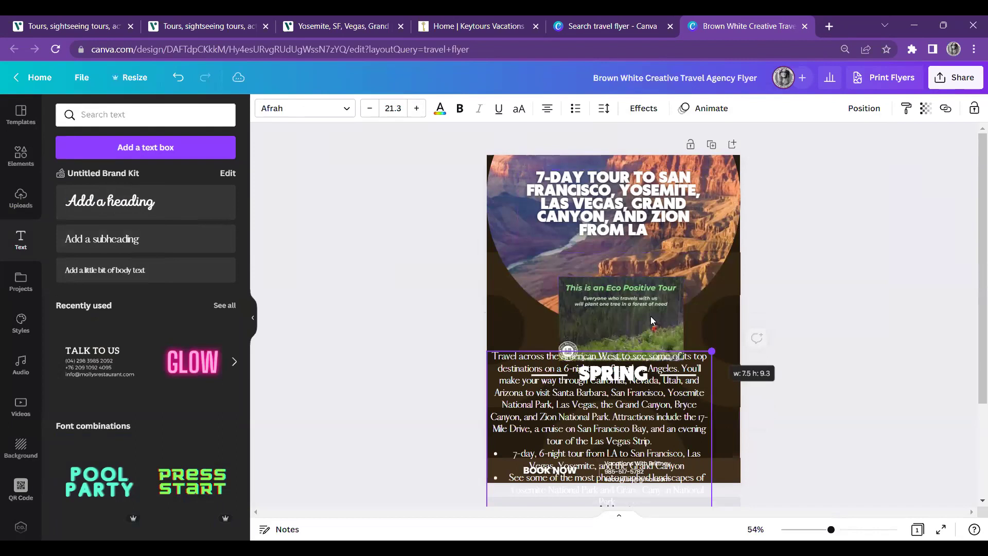
{"action": "left_click_drag", "start_coordinate": [650, 316], "coordinate": [522, 344]}
{"action": "left_click", "coordinate": [604, 385]}
{"action": "left_click", "coordinate": [603, 385]}
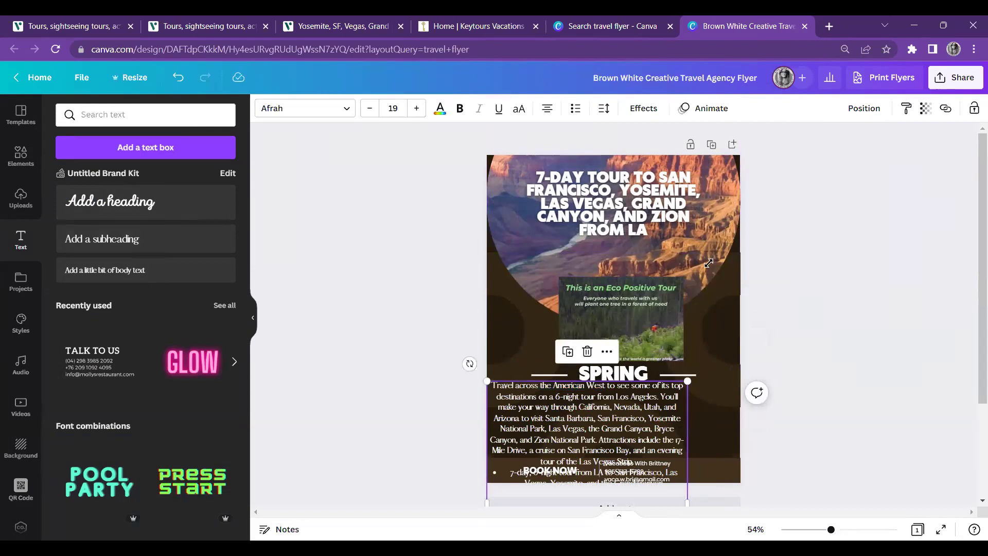
{"action": "left_click_drag", "start_coordinate": [659, 388], "coordinate": [723, 388]}
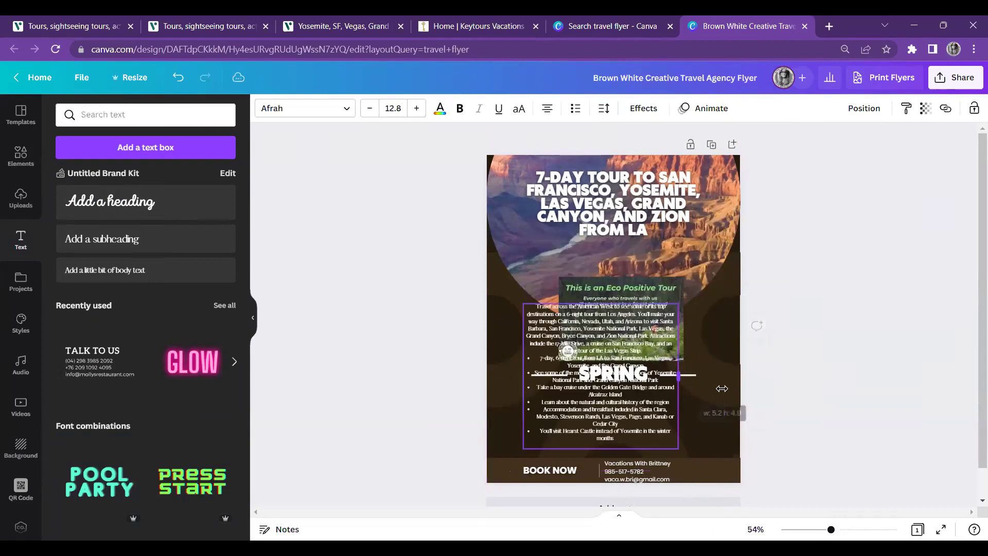